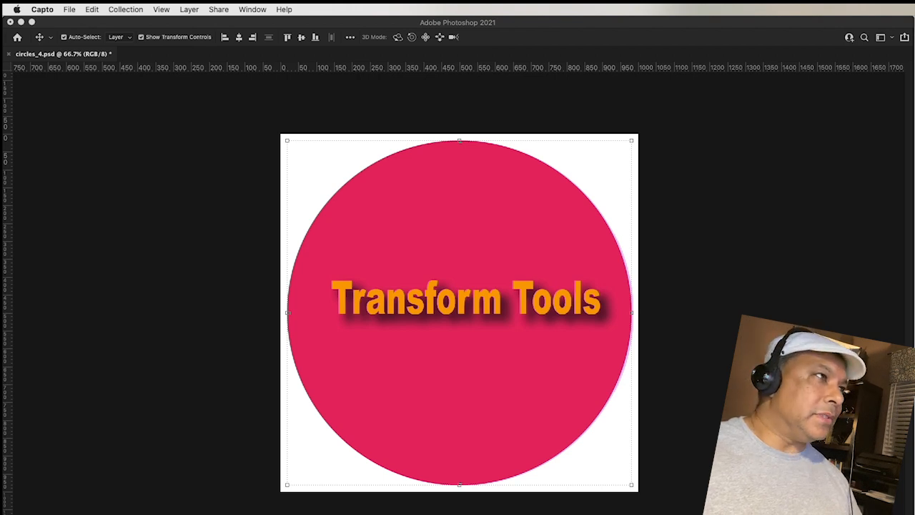
- Unlink the Transform Tools text layer and Layer 1 so each can be edited separately
{"action": "left_click", "coordinate": [679, 380]}
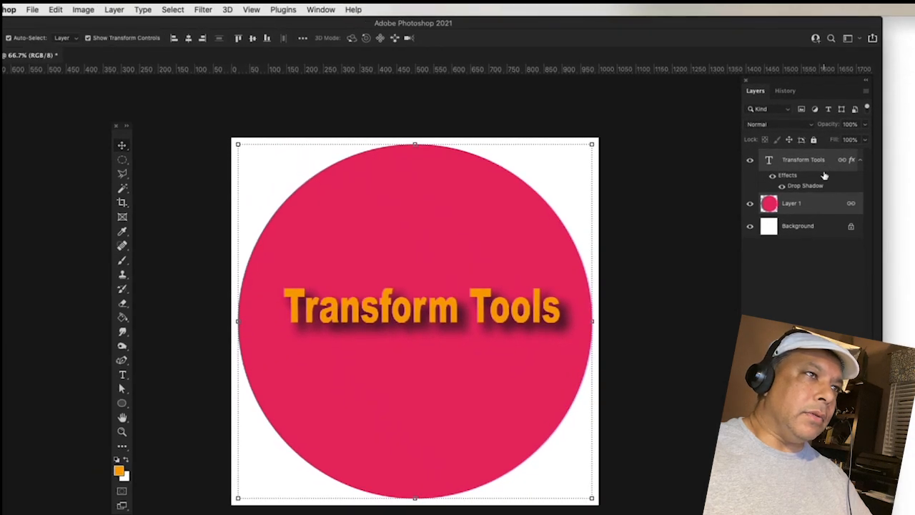
{"action": "left_click", "coordinate": [823, 175]}
{"action": "left_click", "coordinate": [819, 204]}
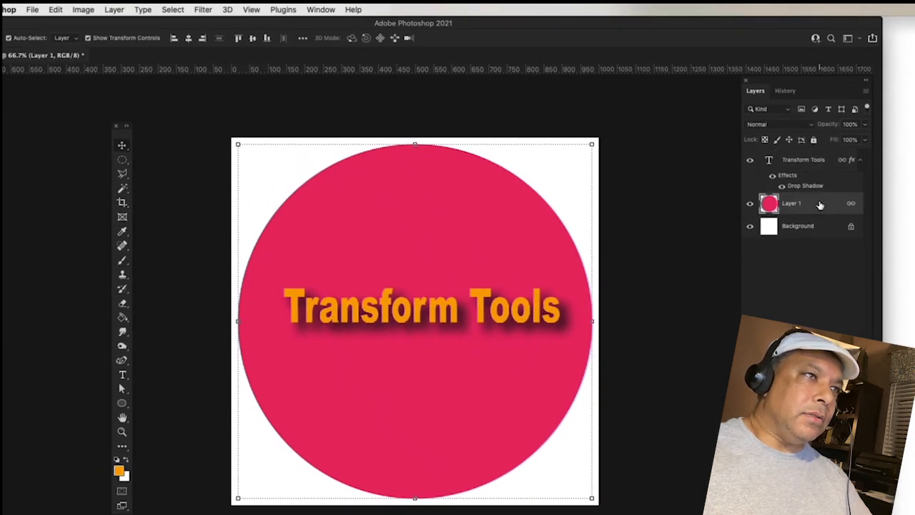
{"action": "left_click", "coordinate": [817, 165]}
{"action": "left_click", "coordinate": [817, 208]}
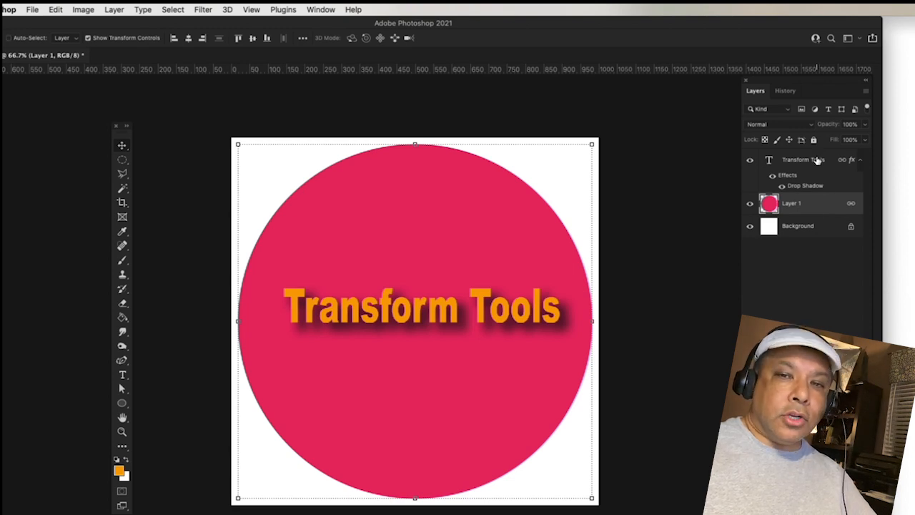
{"action": "left_click", "coordinate": [816, 160], "text": "shift"}
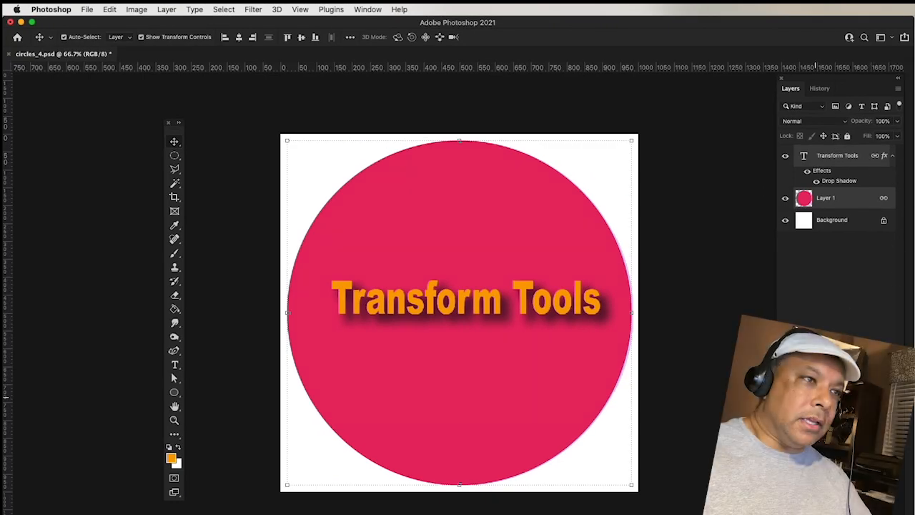
{"action": "left_click", "coordinate": [799, 505]}
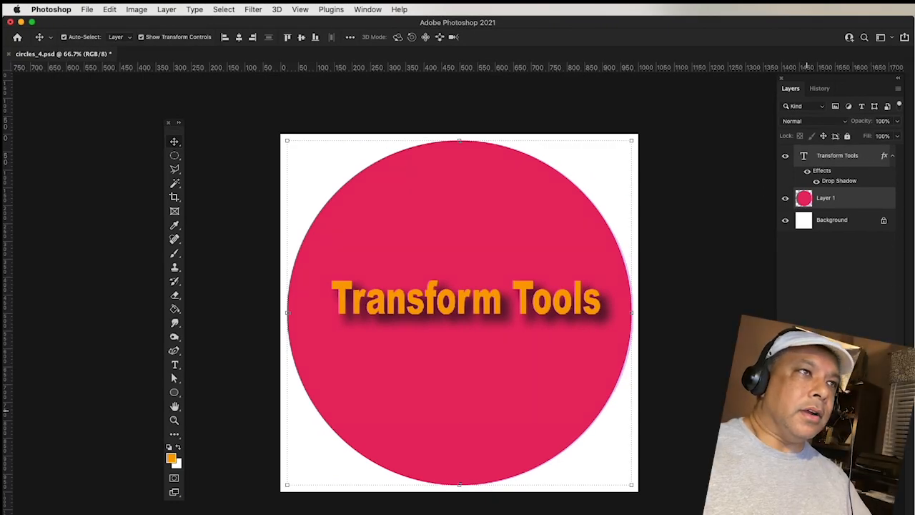
- Examine which Transform operations are available for the Transform Tools text layer
{"action": "left_click", "coordinate": [839, 156]}
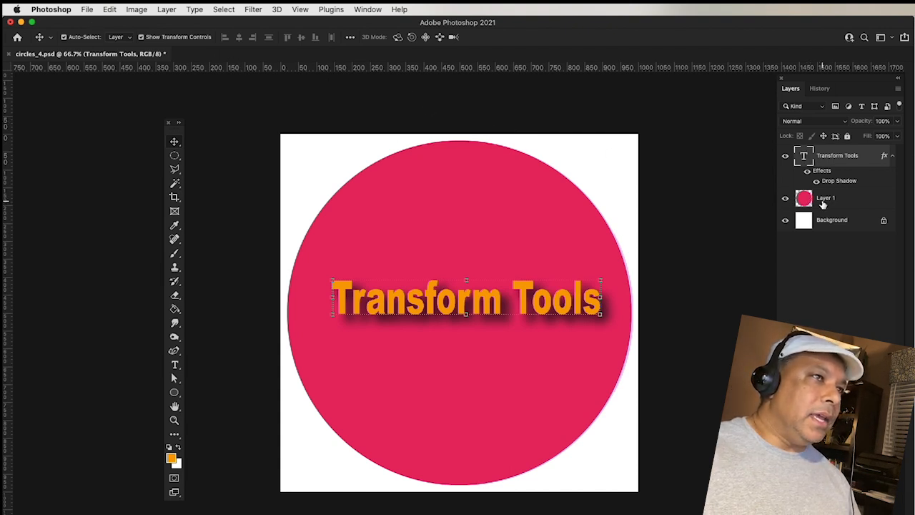
{"action": "left_click", "coordinate": [99, 11]}
{"action": "mouse_move", "coordinate": [101, 11]}
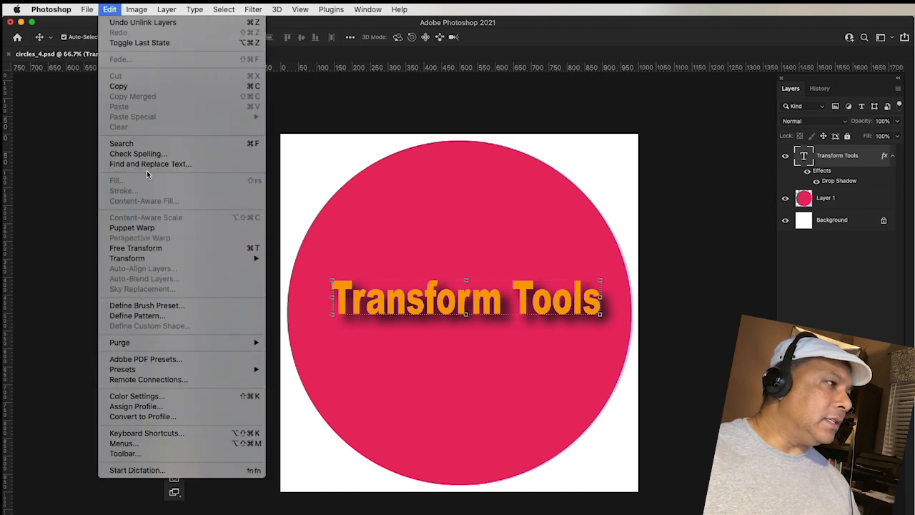
{"action": "mouse_move", "coordinate": [176, 260]}
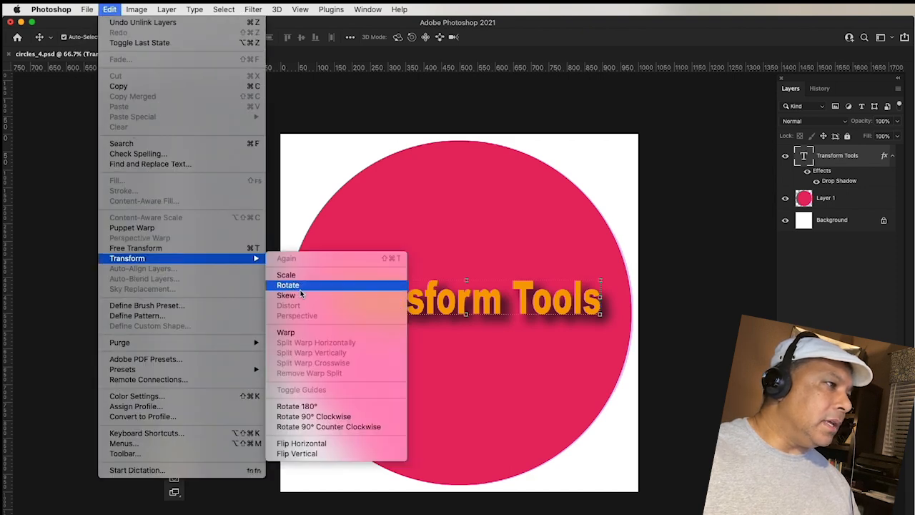
{"action": "left_click", "coordinate": [479, 312]}
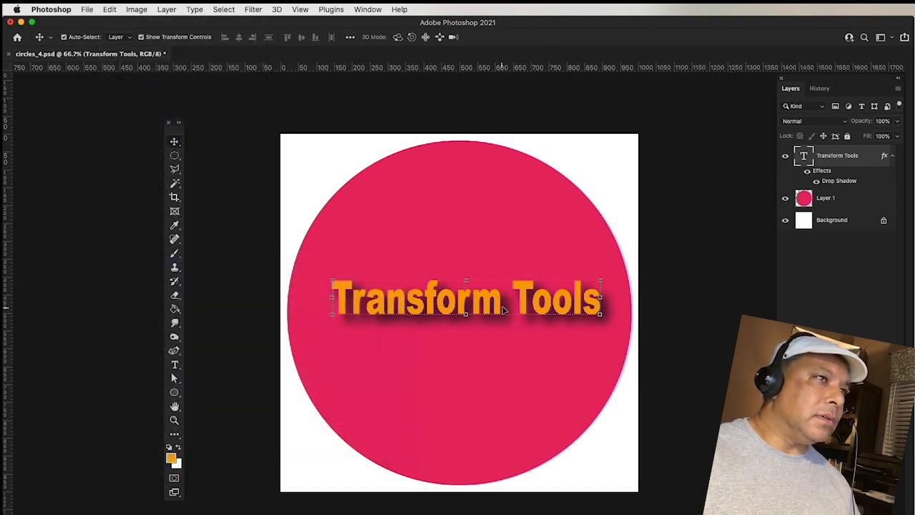
- Distort the pink circle on Layer 1 by pulling both of its upper corners inward
{"action": "left_click", "coordinate": [829, 201]}
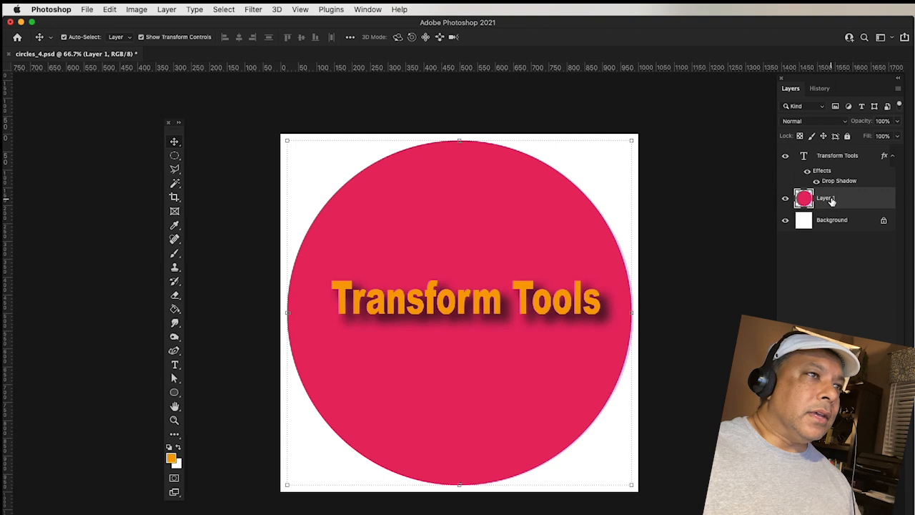
{"action": "left_click", "coordinate": [109, 9]}
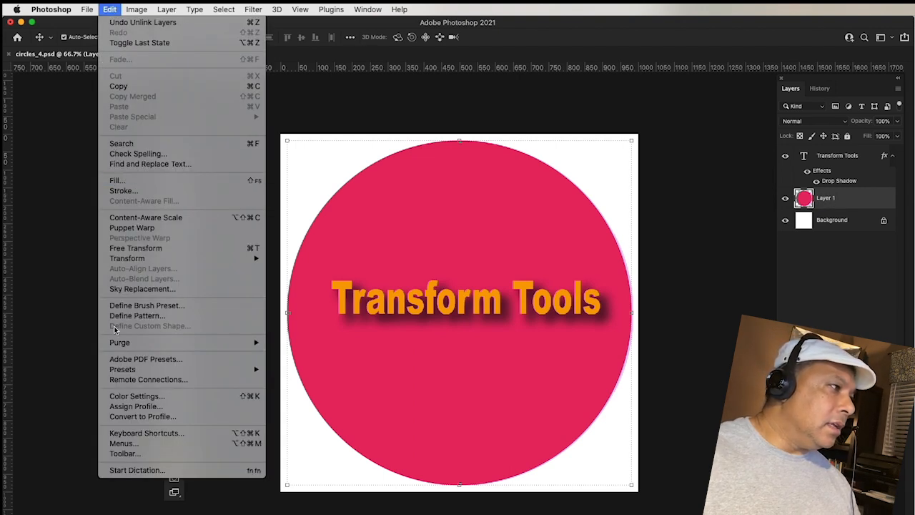
{"action": "mouse_move", "coordinate": [143, 258]}
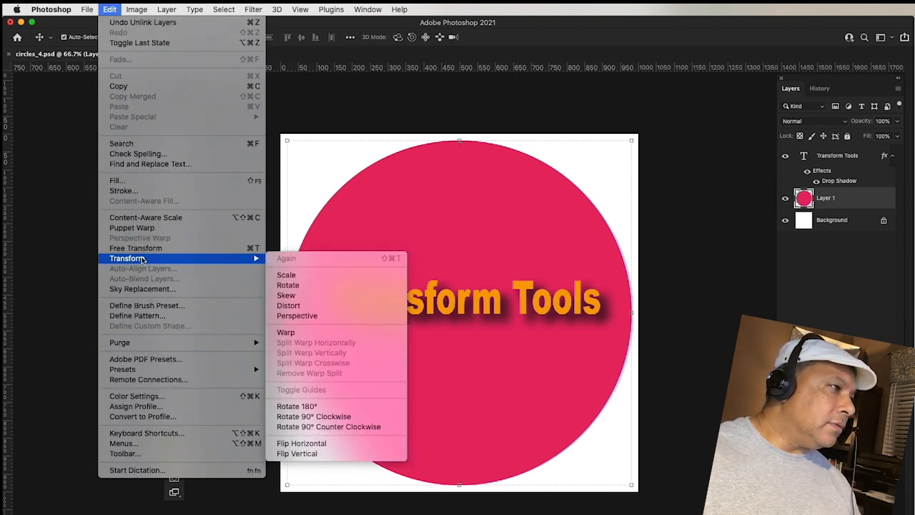
{"action": "left_click", "coordinate": [289, 306]}
{"action": "left_click_drag", "start_coordinate": [289, 146], "coordinate": [321, 168]}
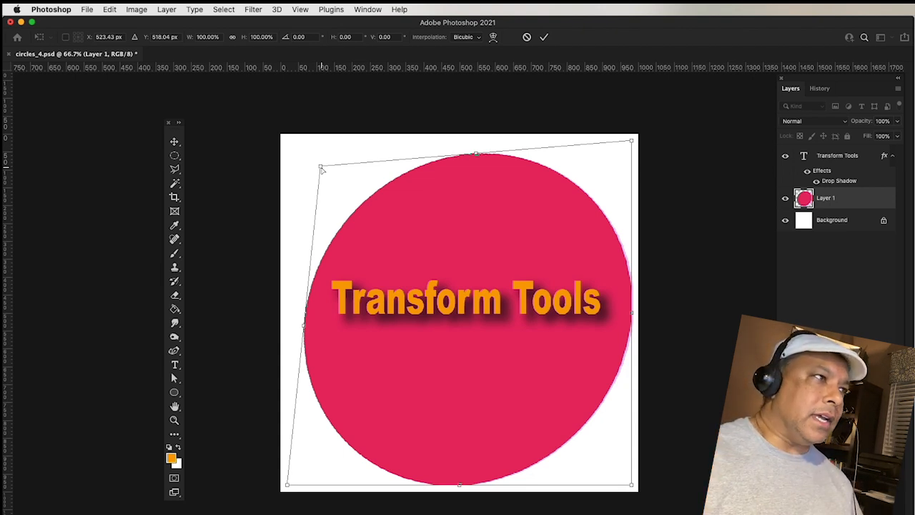
{"action": "left_click_drag", "start_coordinate": [322, 167], "coordinate": [348, 182]}
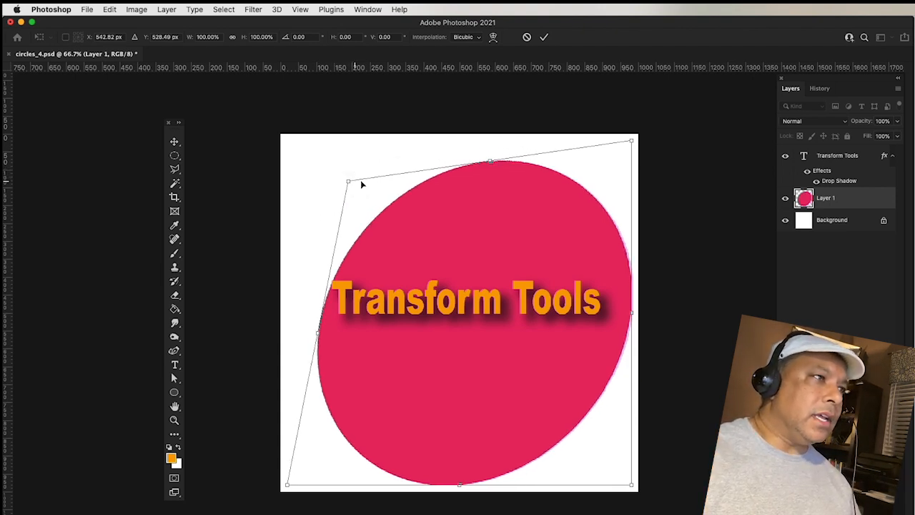
{"action": "left_click_drag", "start_coordinate": [636, 138], "coordinate": [609, 189]}
- Stretch the circle's top and side edges outward and spread its lower corners beyond the canvas, to about 137% width and 106% height
{"action": "left_click_drag", "start_coordinate": [477, 183], "coordinate": [471, 142]}
{"action": "left_click_drag", "start_coordinate": [314, 312], "coordinate": [297, 309]}
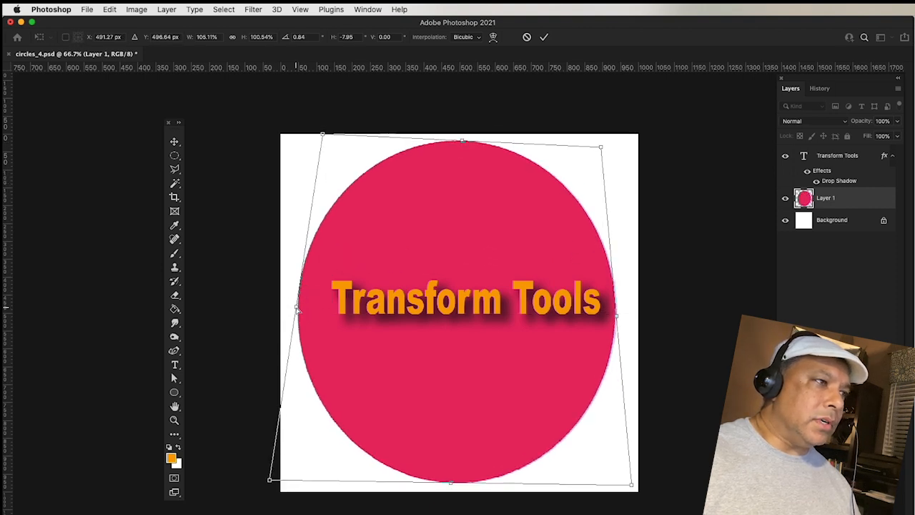
{"action": "mouse_move", "coordinate": [616, 314]}
{"action": "left_mouse_down"}
{"action": "mouse_move", "coordinate": [632, 312]}
{"action": "mouse_move", "coordinate": [623, 313]}
{"action": "left_mouse_up"}
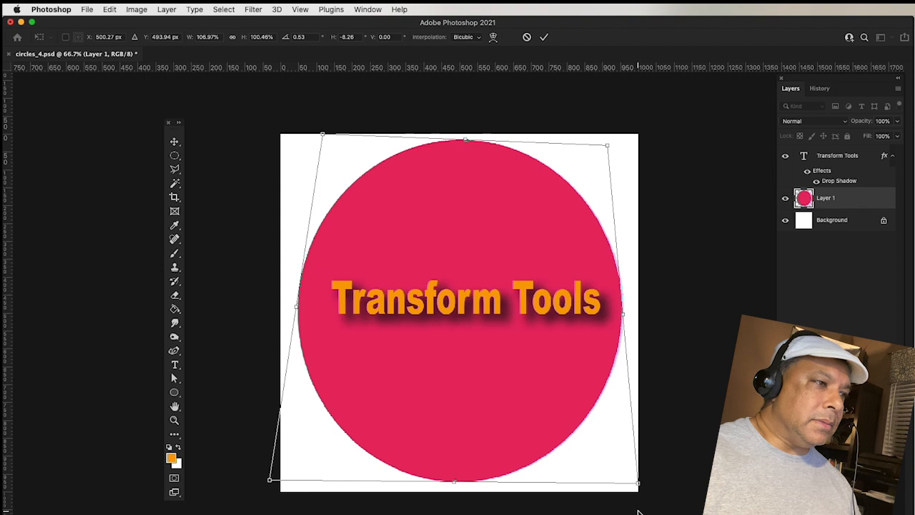
{"action": "left_click_drag", "start_coordinate": [639, 485], "coordinate": [697, 504]}
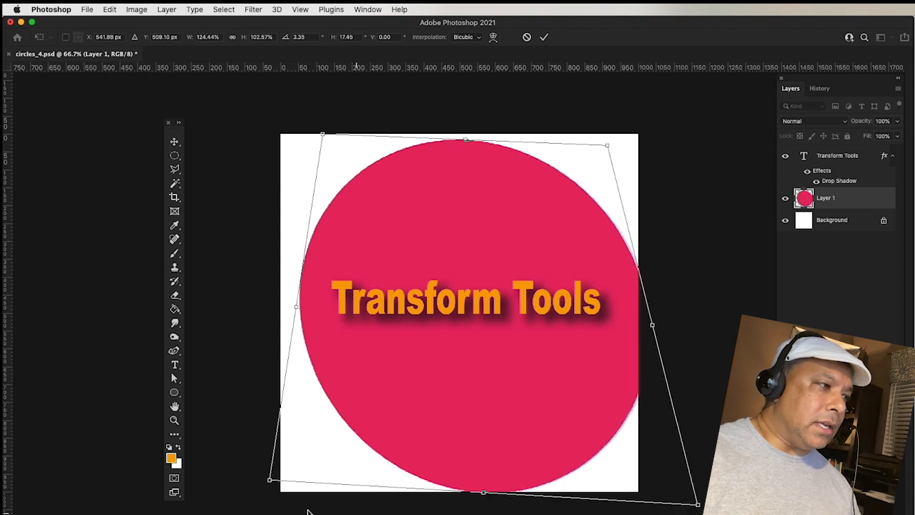
{"action": "left_click_drag", "start_coordinate": [269, 482], "coordinate": [228, 495]}
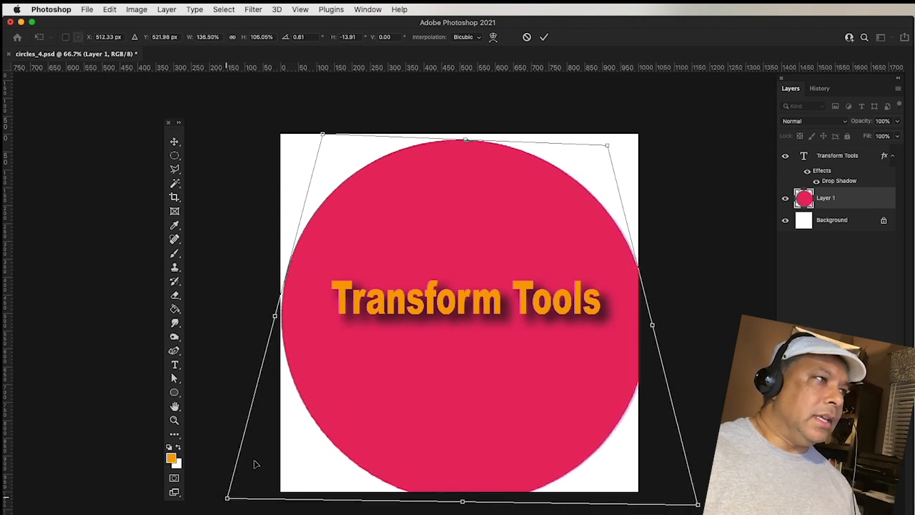
- Lower the circle's top edge and bring its upper corners closer together, reducing the height to about 82%
{"action": "left_click_drag", "start_coordinate": [465, 143], "coordinate": [461, 219]}
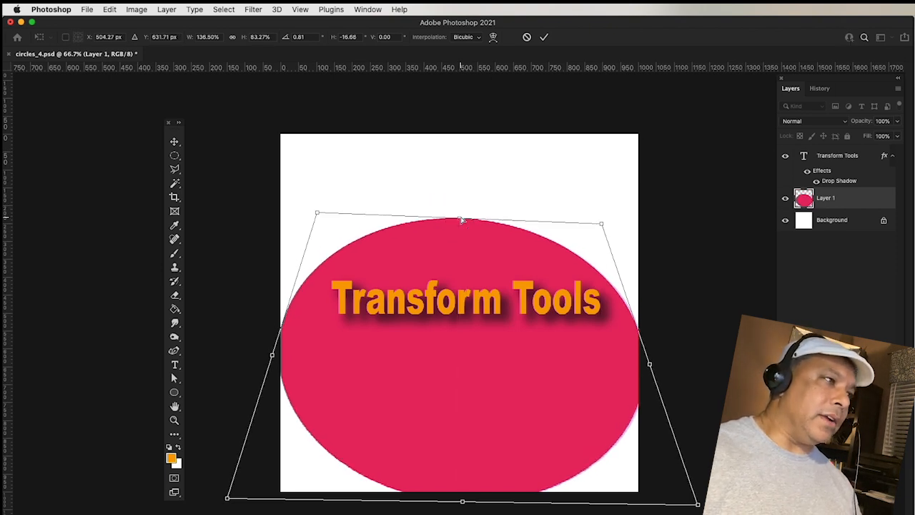
{"action": "left_click_drag", "start_coordinate": [600, 225], "coordinate": [576, 227]}
{"action": "left_click_drag", "start_coordinate": [319, 213], "coordinate": [354, 220]}
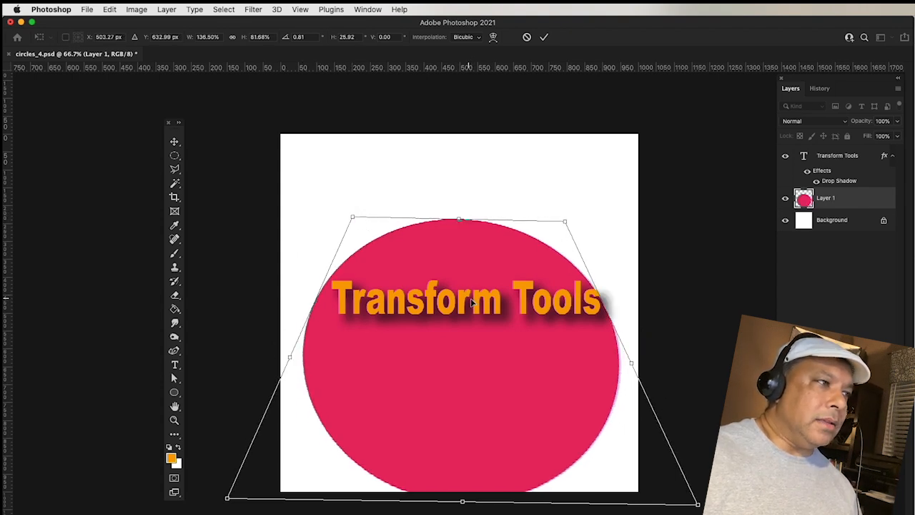
- Rasterize the Transform Tools text layer with Rasterize Type
{"action": "left_click", "coordinate": [842, 154]}
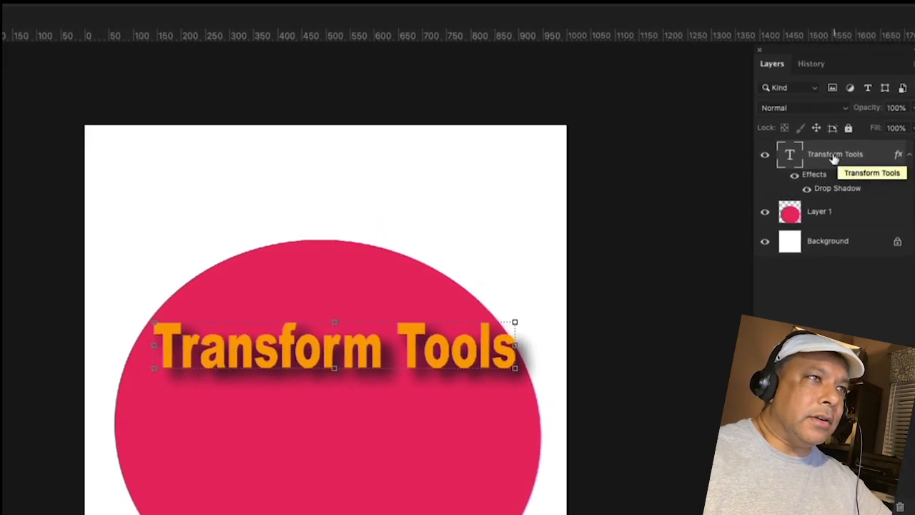
{"action": "right_click", "coordinate": [836, 158]}
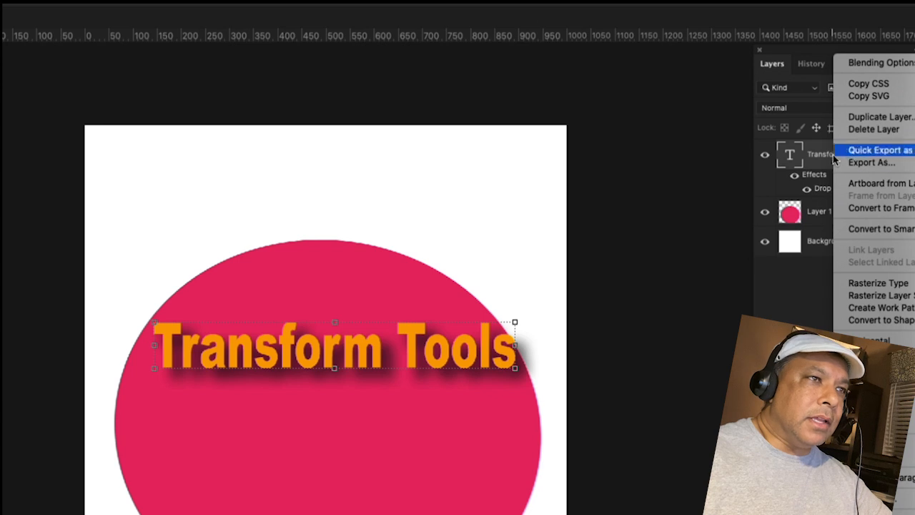
{"action": "left_click", "coordinate": [876, 283]}
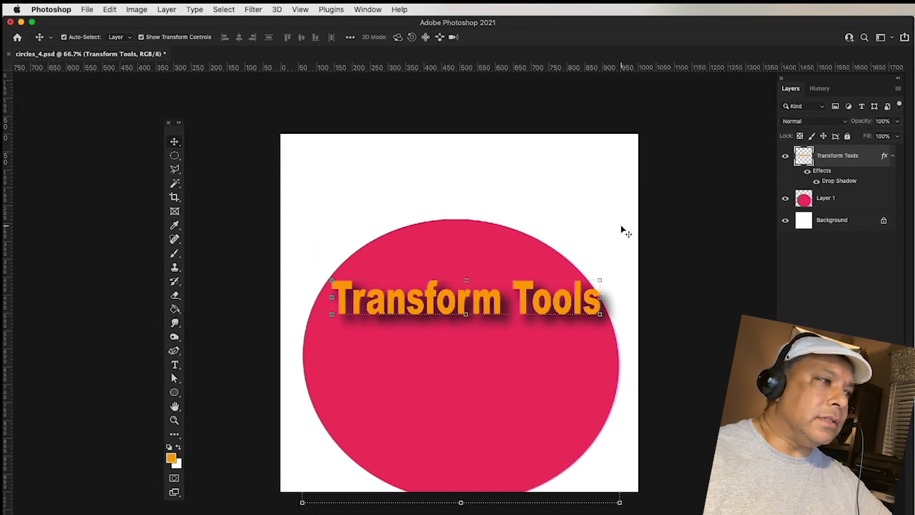
- Distort the Transform Tools text by raising its top edge to about 202% height and pulling both upper corners inward
{"action": "left_click", "coordinate": [109, 9]}
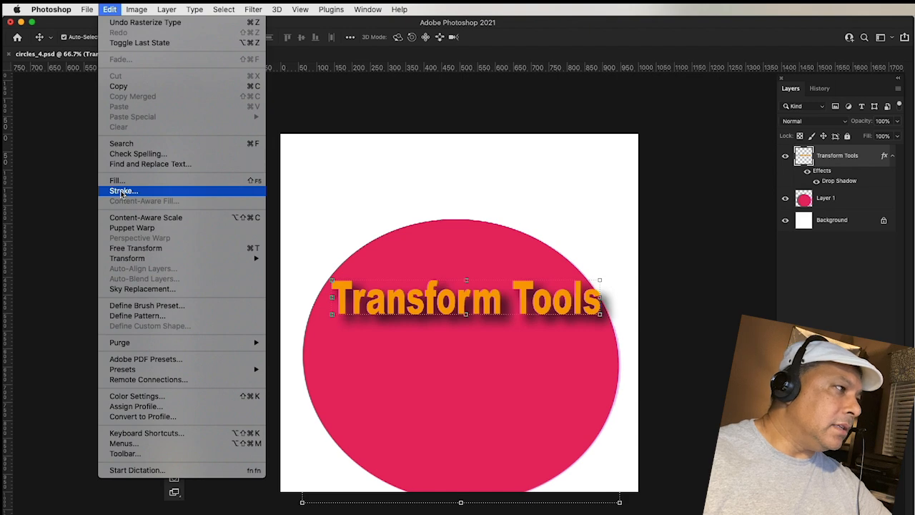
{"action": "mouse_move", "coordinate": [120, 256]}
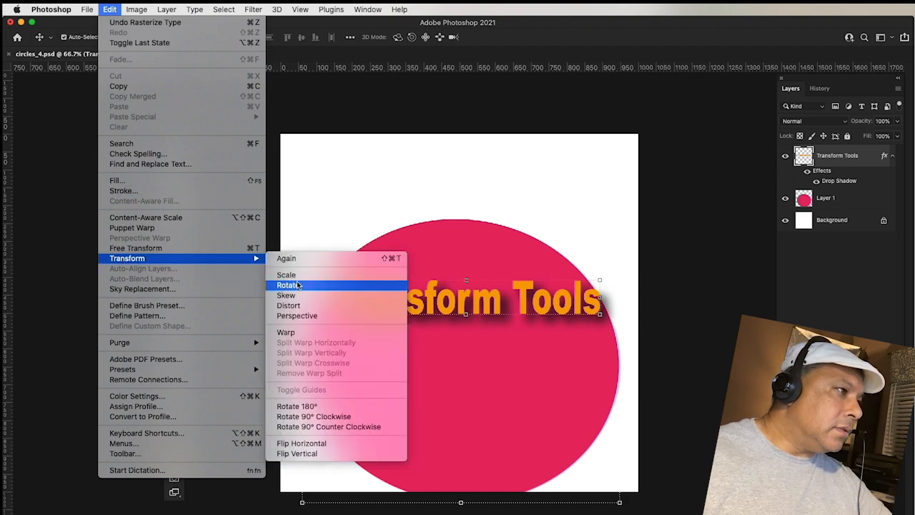
{"action": "left_click", "coordinate": [289, 305]}
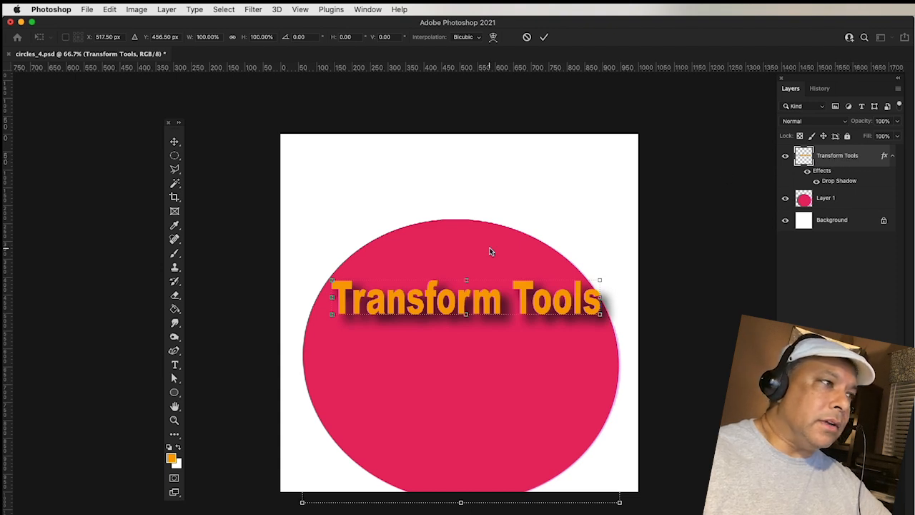
{"action": "left_click_drag", "start_coordinate": [466, 281], "coordinate": [465, 246]}
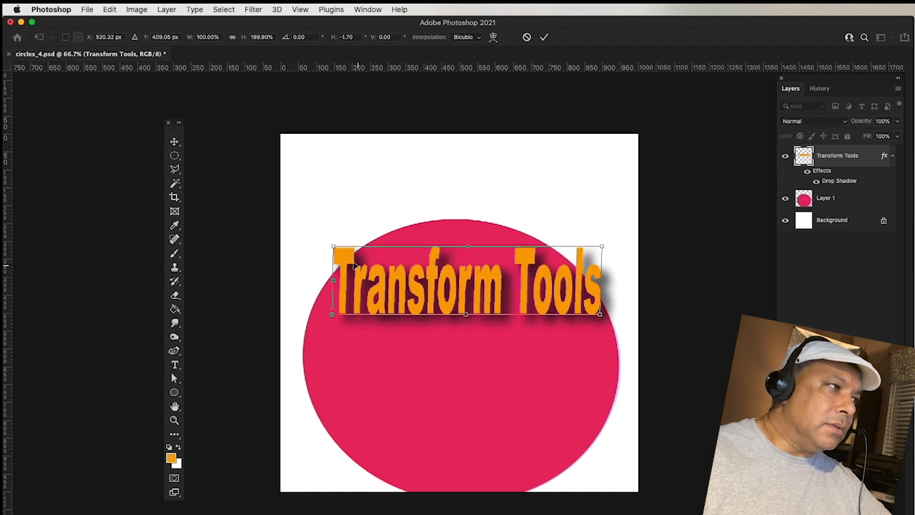
{"action": "left_click_drag", "start_coordinate": [333, 248], "coordinate": [366, 245]}
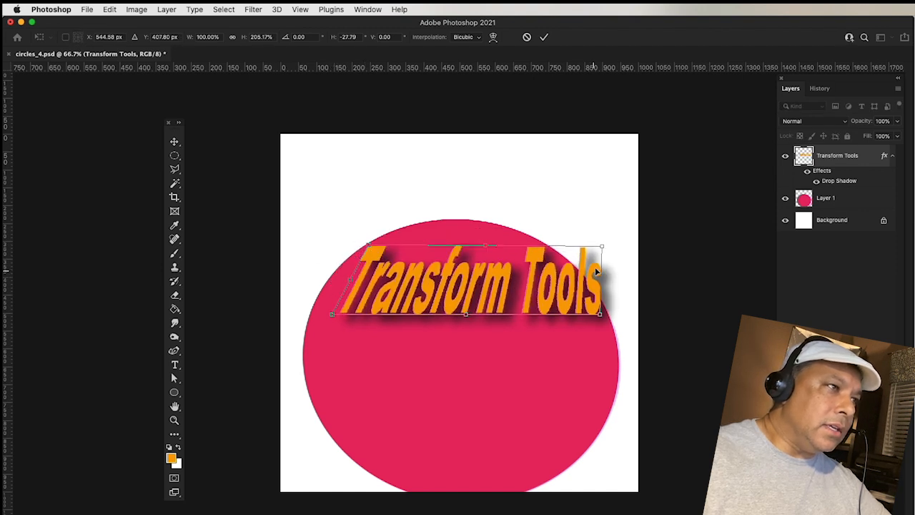
{"action": "left_click_drag", "start_coordinate": [601, 248], "coordinate": [558, 246]}
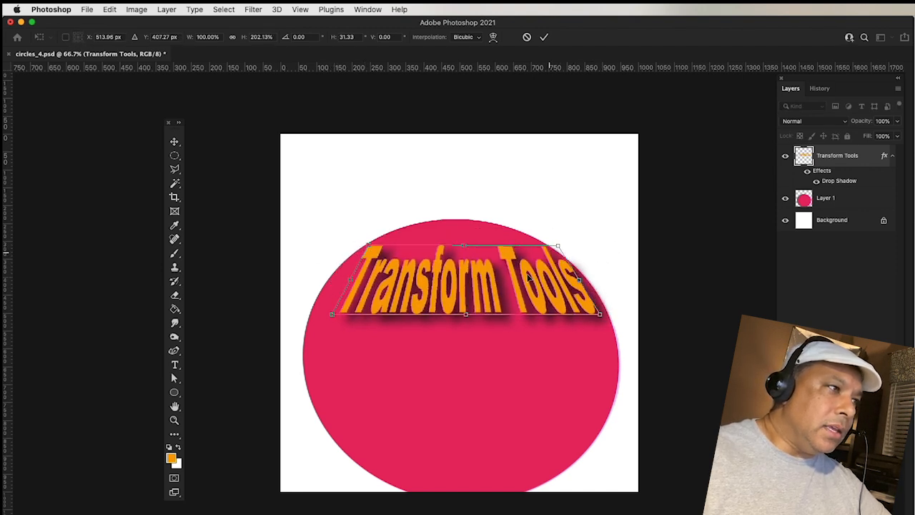
- Lower the text's bottom edge, spread its lower corners to about 120% width and 440% height, and commit the distortion
{"action": "left_click_drag", "start_coordinate": [465, 317], "coordinate": [455, 372]}
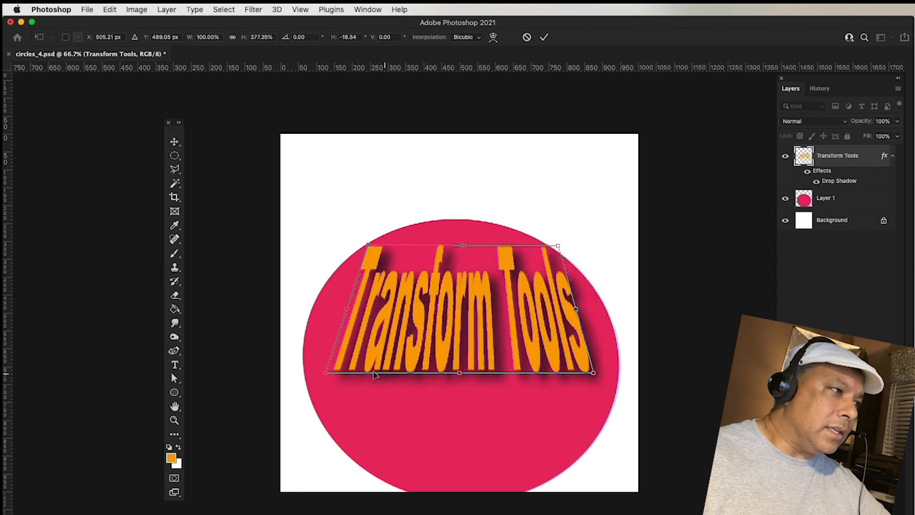
{"action": "left_click_drag", "start_coordinate": [329, 375], "coordinate": [302, 372]}
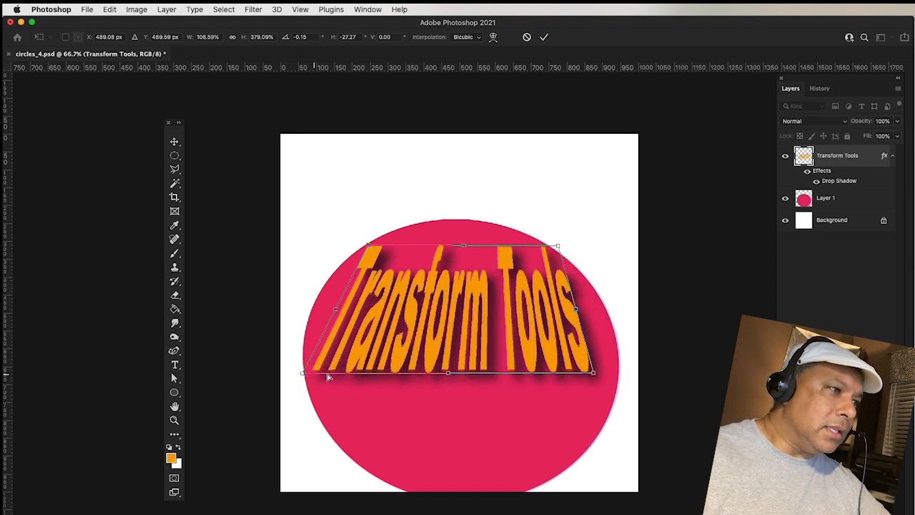
{"action": "left_click_drag", "start_coordinate": [595, 372], "coordinate": [613, 393]}
{"action": "left_click_drag", "start_coordinate": [300, 374], "coordinate": [290, 394]}
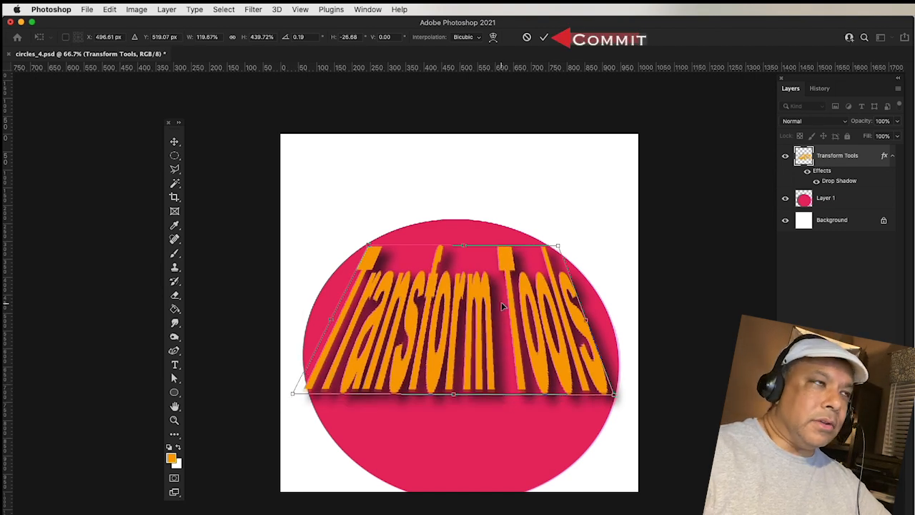
{"action": "left_click", "coordinate": [541, 41]}
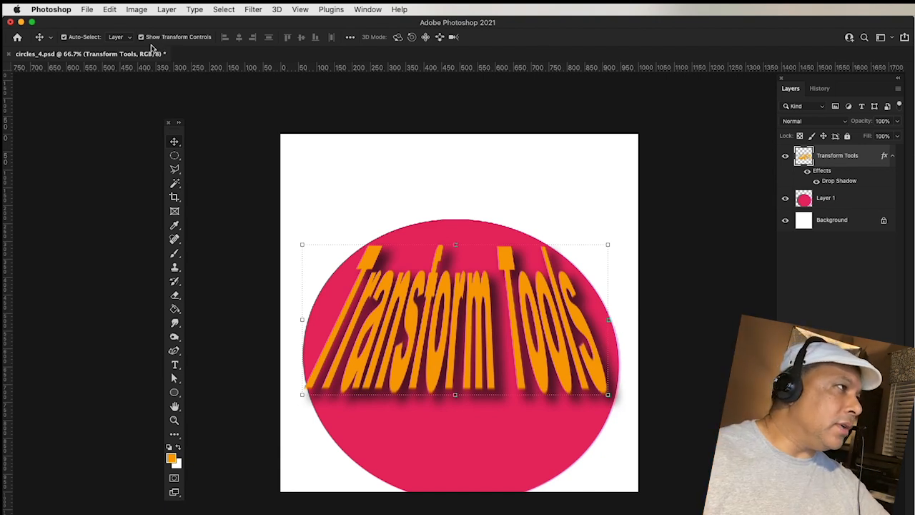
- Warp the Transform Tools text, arching its top edge along the circle and pulling its upper-right corner inward
{"action": "left_click", "coordinate": [110, 9]}
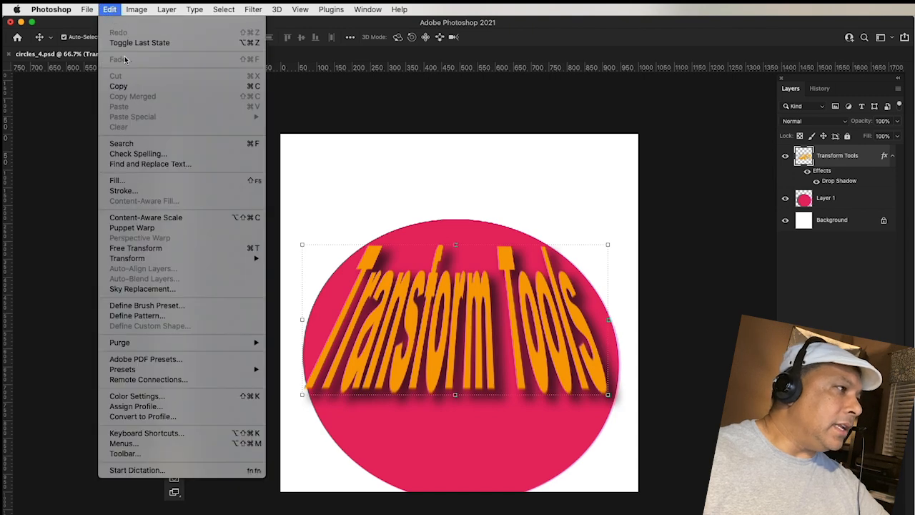
{"action": "mouse_move", "coordinate": [150, 260]}
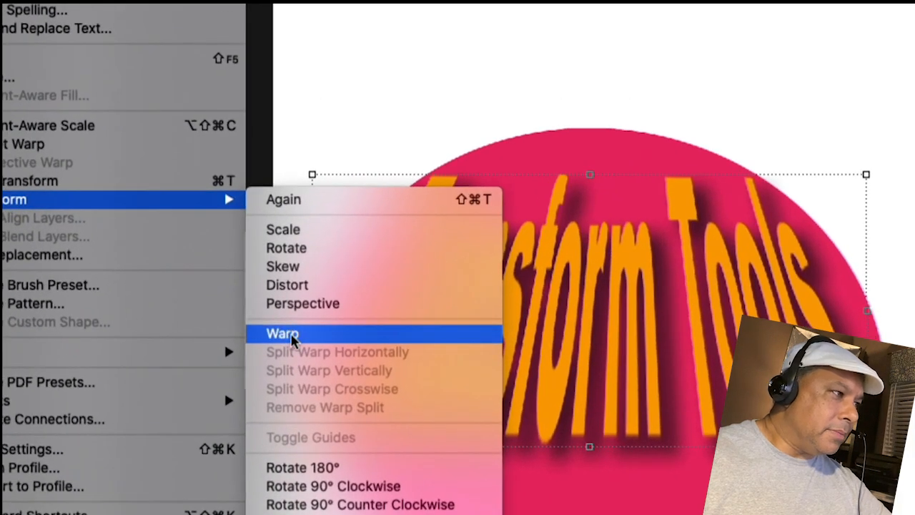
{"action": "left_click", "coordinate": [292, 341]}
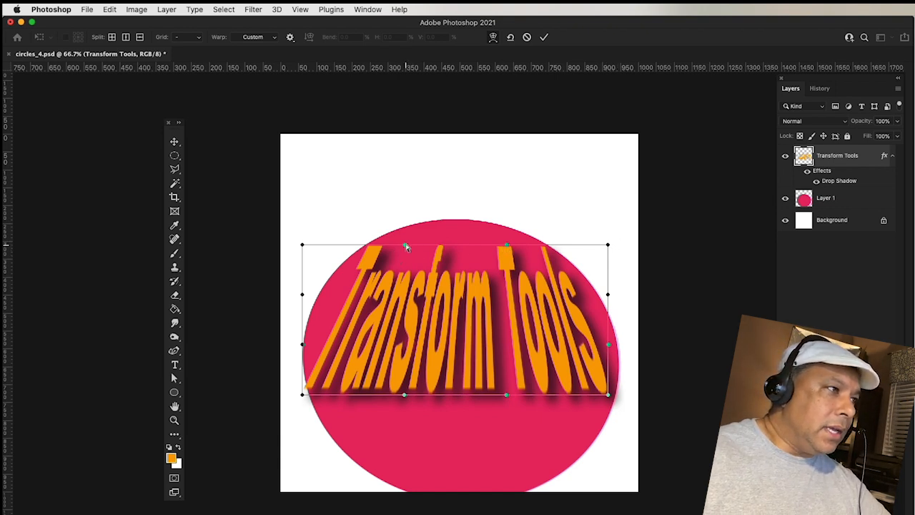
{"action": "left_click_drag", "start_coordinate": [404, 246], "coordinate": [404, 226]}
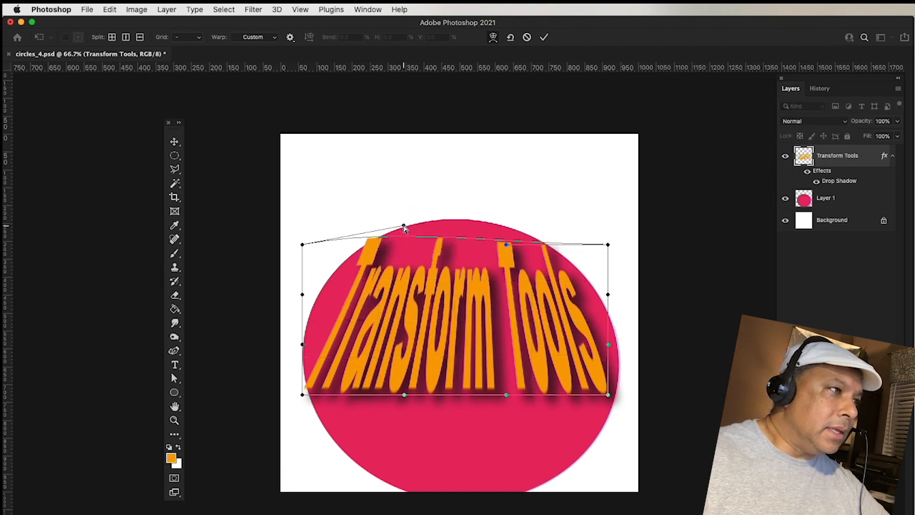
{"action": "left_click", "coordinate": [453, 240]}
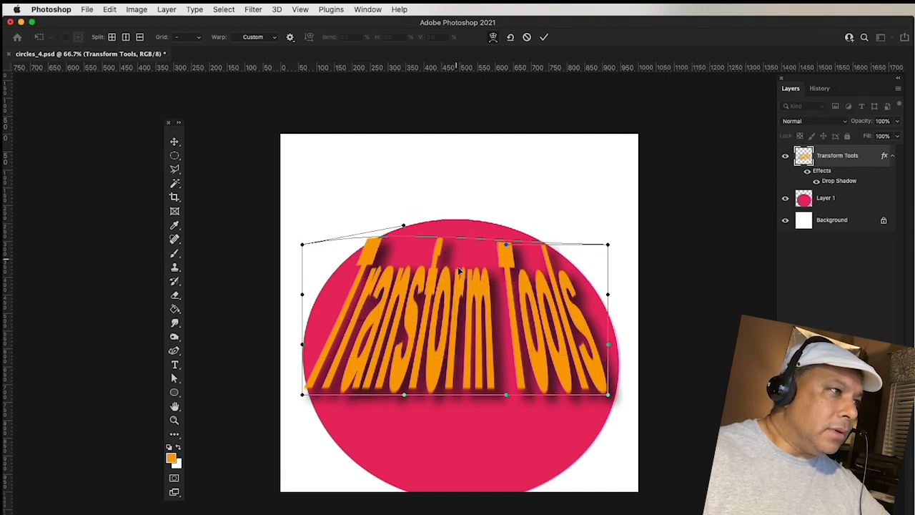
{"action": "left_click_drag", "start_coordinate": [505, 246], "coordinate": [503, 216]}
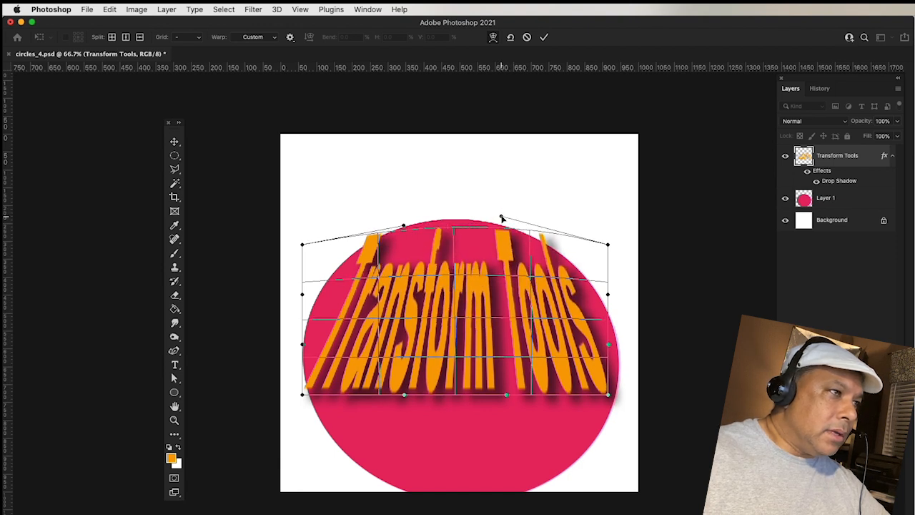
{"action": "left_click_drag", "start_coordinate": [606, 245], "coordinate": [592, 261]}
- Bulge the text's bottom edge downward so it follows the circle's lower curve
{"action": "left_click_drag", "start_coordinate": [505, 398], "coordinate": [515, 483]}
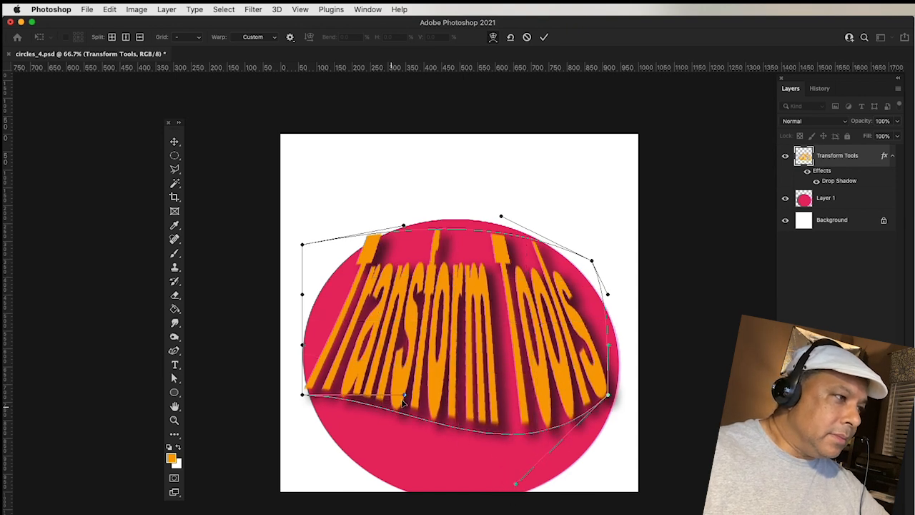
{"action": "left_click_drag", "start_coordinate": [405, 397], "coordinate": [361, 511]}
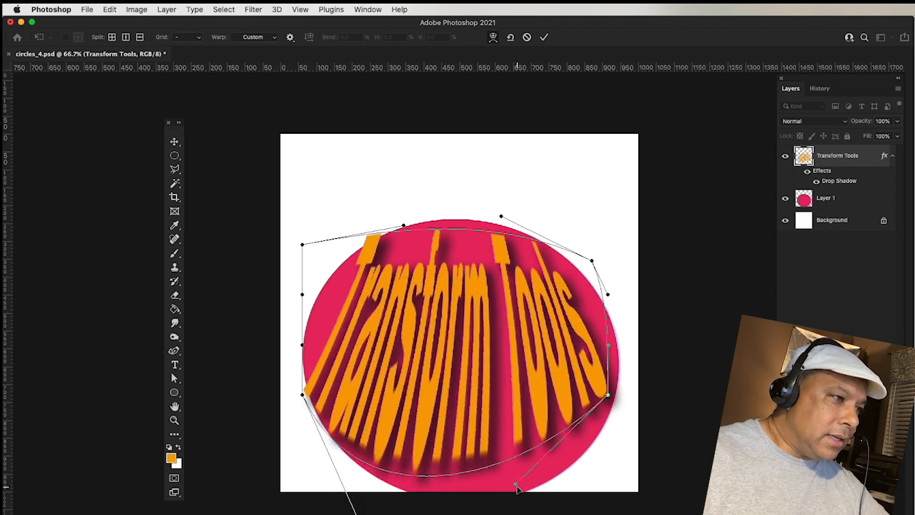
{"action": "left_click_drag", "start_coordinate": [516, 486], "coordinate": [571, 500]}
- Move the text warp's two upper corners slightly inward and reshape the top curve to follow the circle
{"action": "left_click_drag", "start_coordinate": [403, 220], "coordinate": [359, 241]}
{"action": "left_click_drag", "start_coordinate": [302, 245], "coordinate": [311, 252]}
{"action": "left_click_drag", "start_coordinate": [593, 259], "coordinate": [590, 267]}
{"action": "left_click_drag", "start_coordinate": [501, 218], "coordinate": [509, 200]}
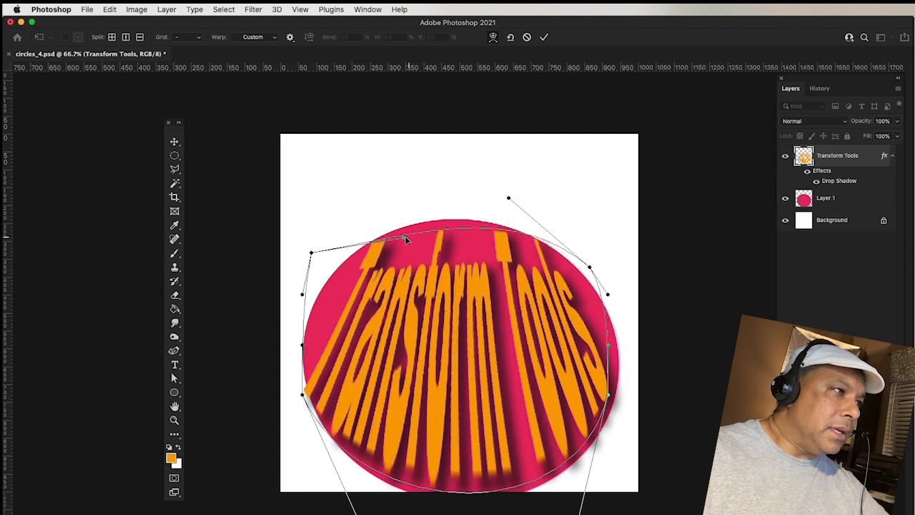
{"action": "left_click_drag", "start_coordinate": [403, 235], "coordinate": [403, 240]}
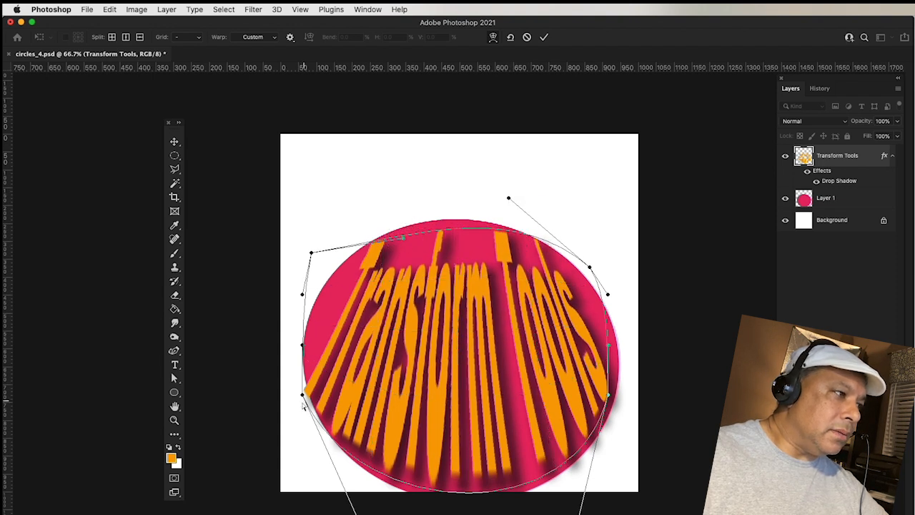
- Fit the text's two lower corners to the circle's sides, refine the top curve, and commit the warp
{"action": "left_click_drag", "start_coordinate": [303, 395], "coordinate": [303, 383]}
{"action": "left_click_drag", "start_coordinate": [609, 401], "coordinate": [614, 402]}
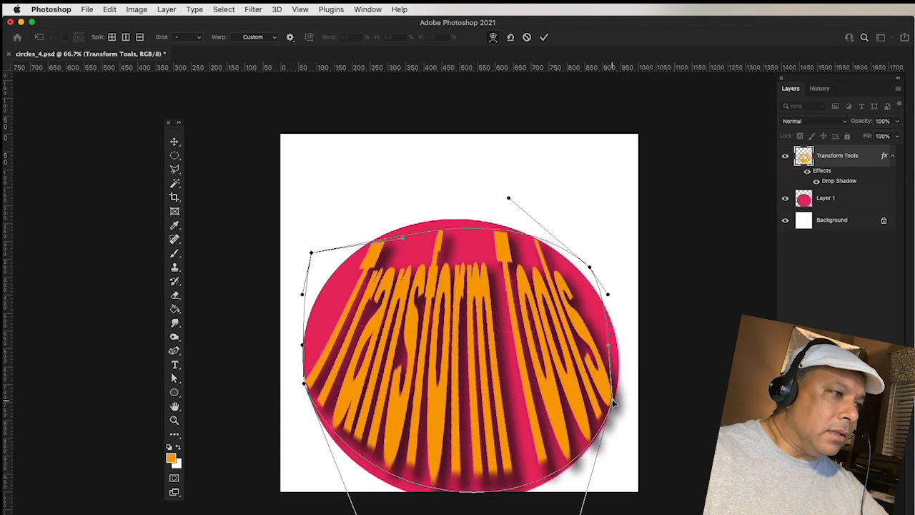
{"action": "left_click_drag", "start_coordinate": [398, 241], "coordinate": [399, 236]}
{"action": "left_click", "coordinate": [509, 200]}
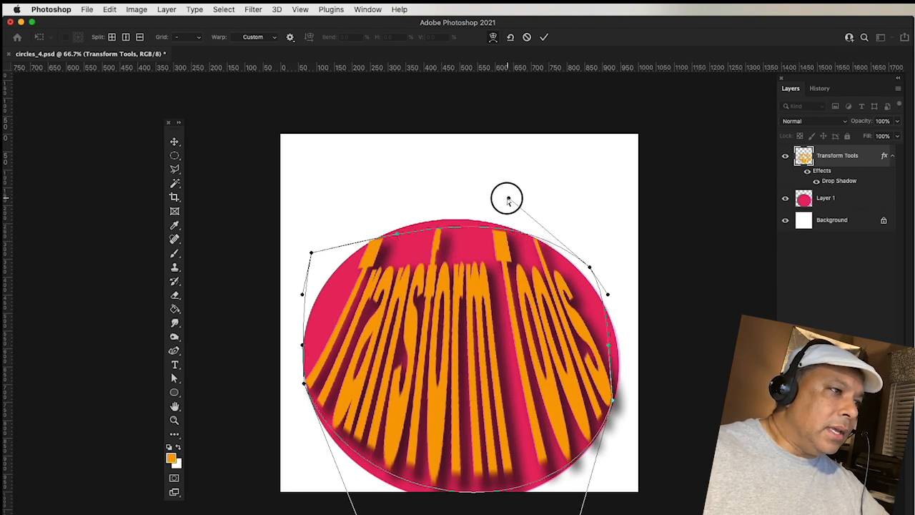
{"action": "left_click", "coordinate": [544, 37]}
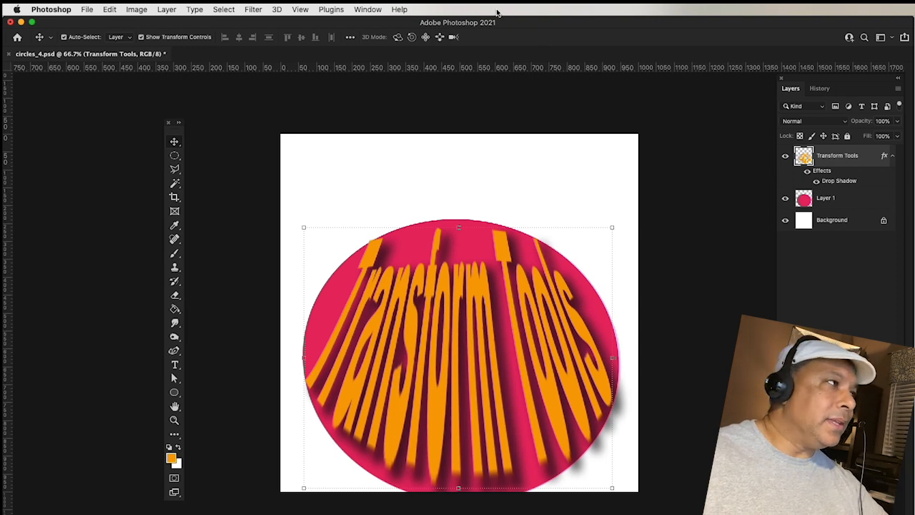
- Open warp_distort.psd from the Ep15_4 folder
{"action": "left_click", "coordinate": [86, 9]}
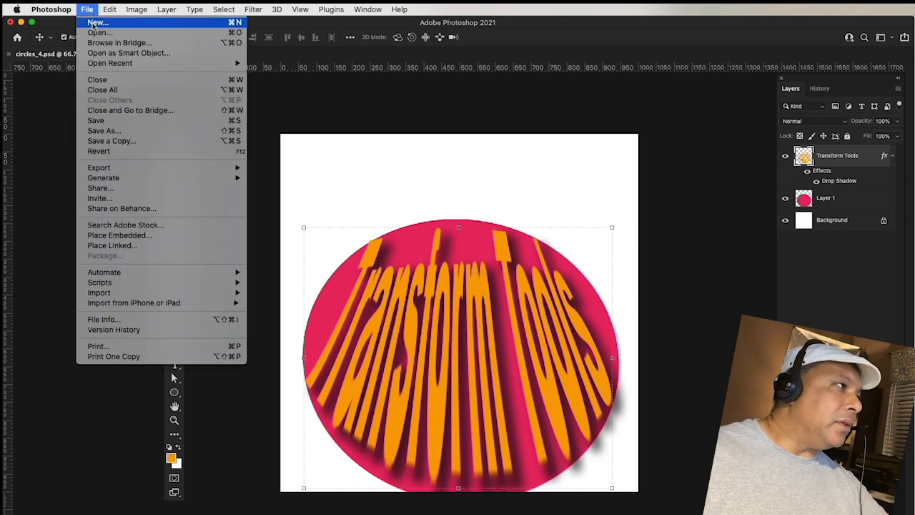
{"action": "left_click", "coordinate": [96, 34]}
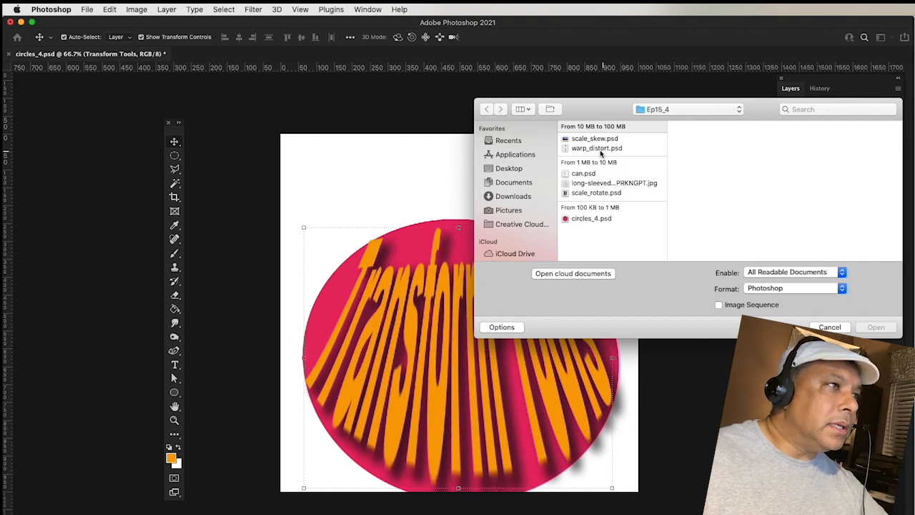
{"action": "left_click", "coordinate": [597, 149]}
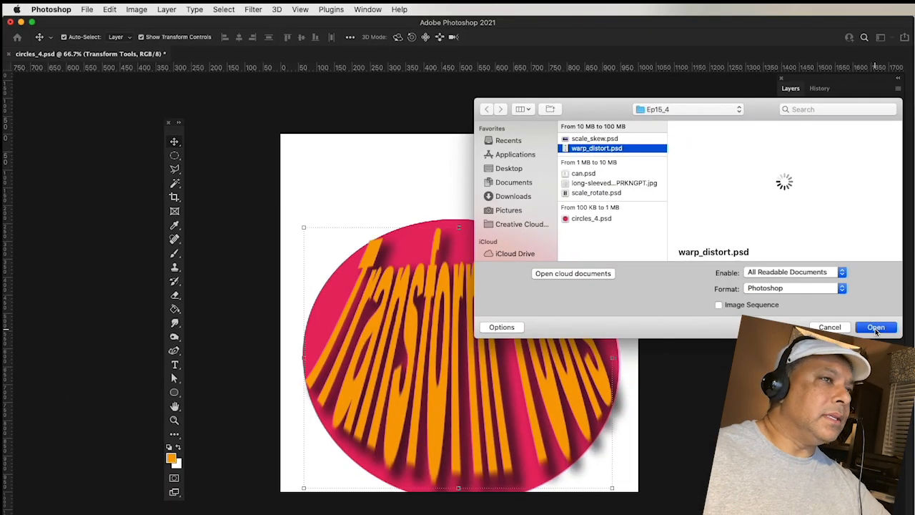
{"action": "left_click", "coordinate": [877, 327]}
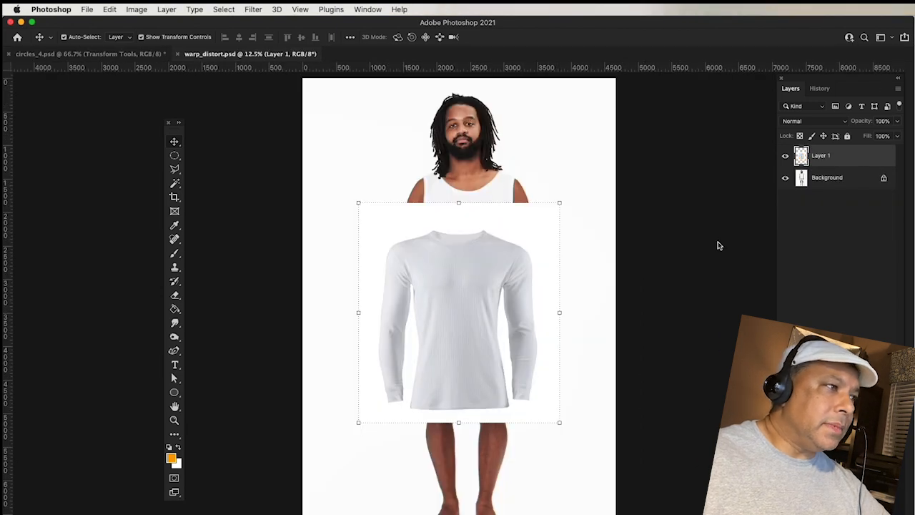
- Hide the shirt on Layer 1 to examine the man in the Background photo, and show it again
{"action": "left_click_drag", "start_coordinate": [468, 242], "coordinate": [476, 298]}
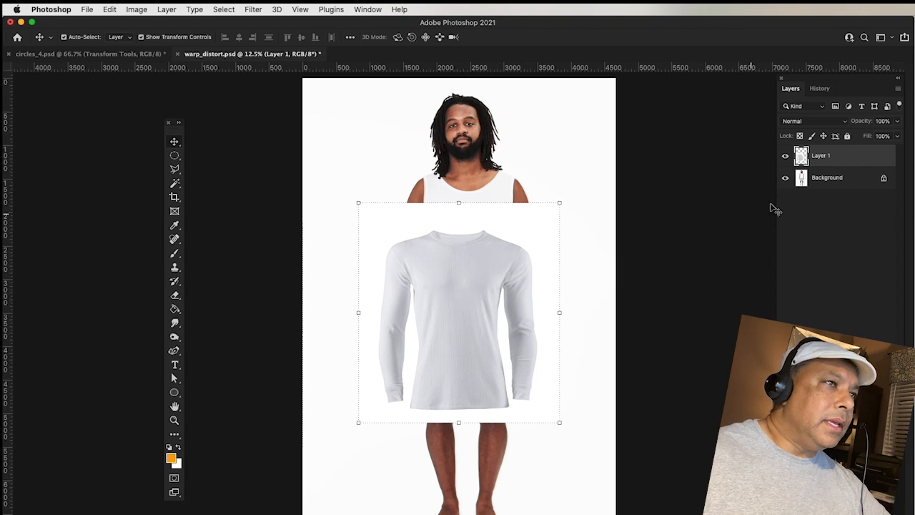
{"action": "left_click", "coordinate": [784, 155]}
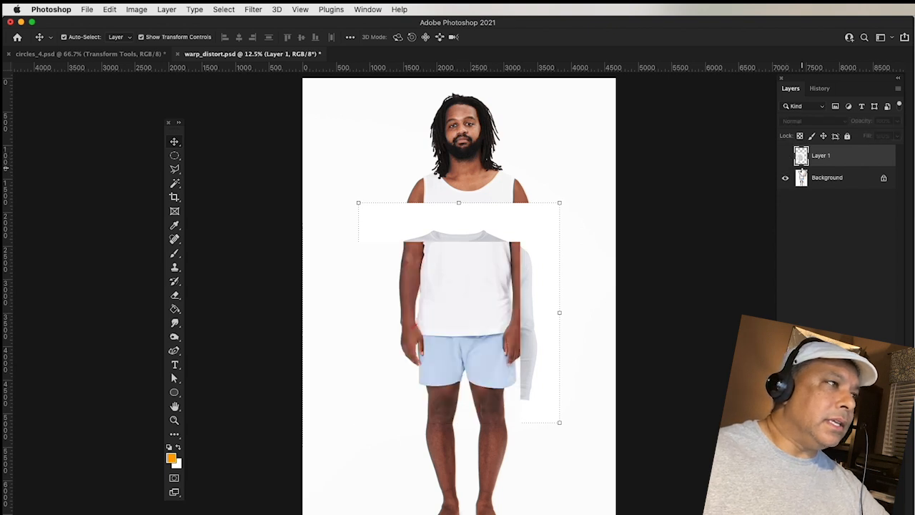
{"action": "left_click", "coordinate": [825, 179]}
{"action": "left_click", "coordinate": [832, 157]}
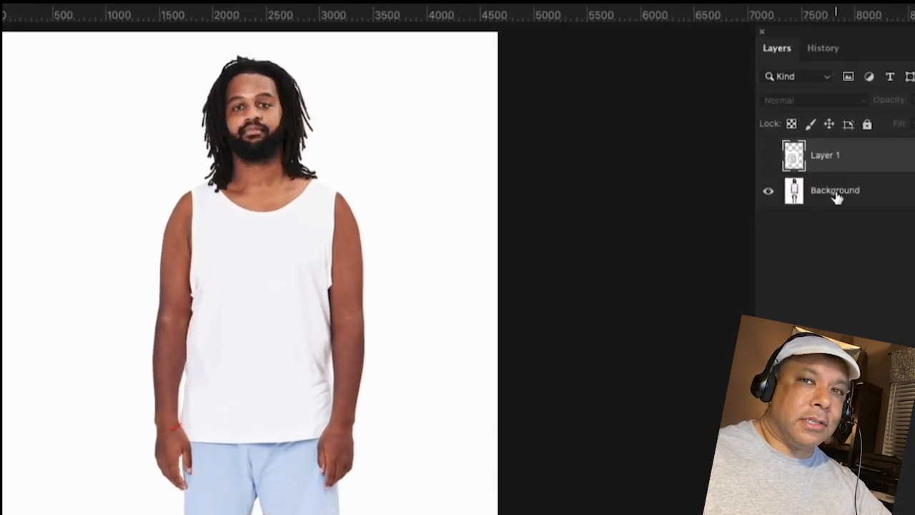
{"action": "left_click", "coordinate": [769, 157]}
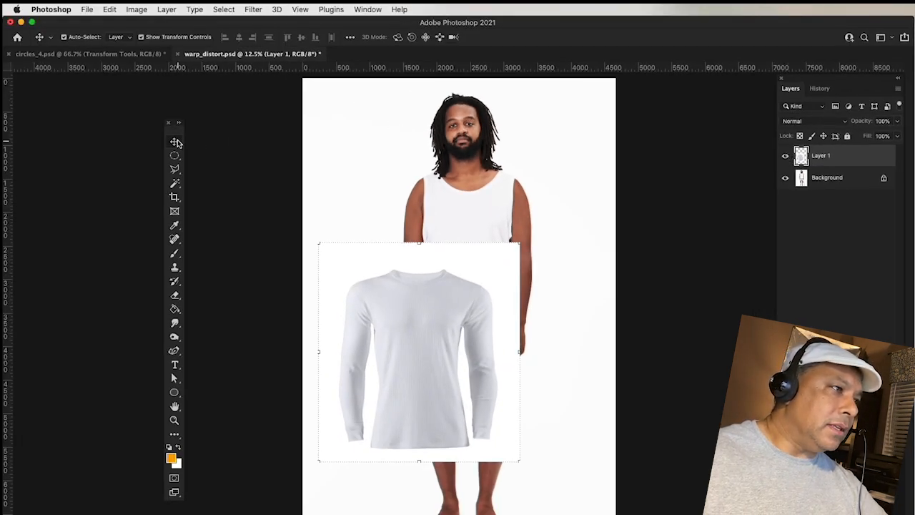
- Move the shirt over the man's torso, delete its white background using the Magic Wand, and clear the selection
{"action": "left_click_drag", "start_coordinate": [395, 305], "coordinate": [438, 236]}
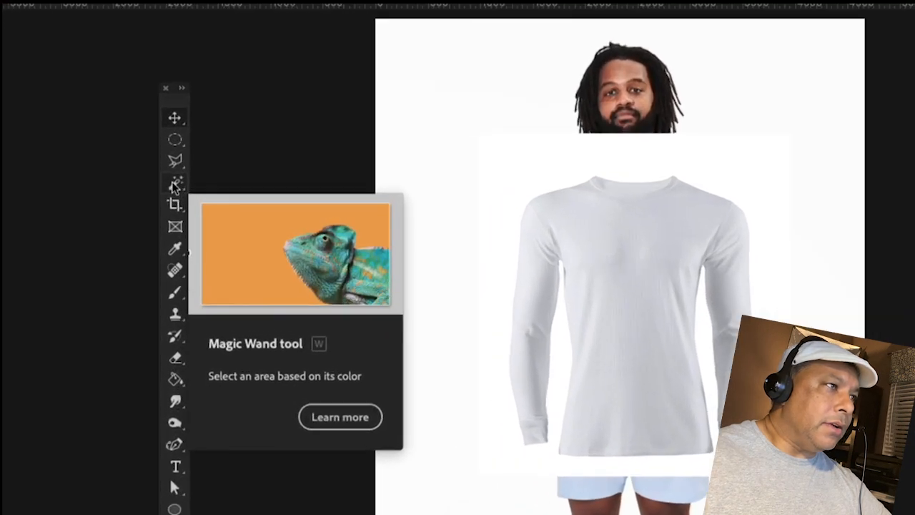
{"action": "left_click", "coordinate": [173, 186]}
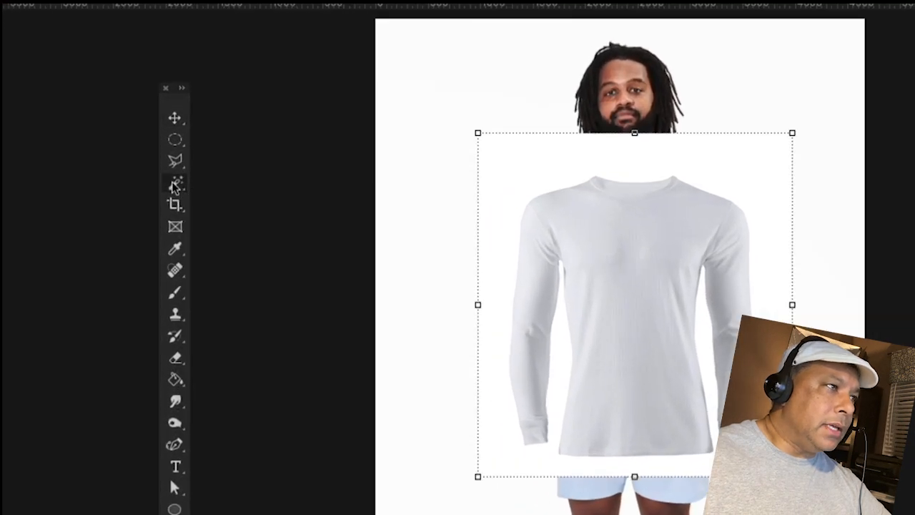
{"action": "left_click", "coordinate": [566, 153]}
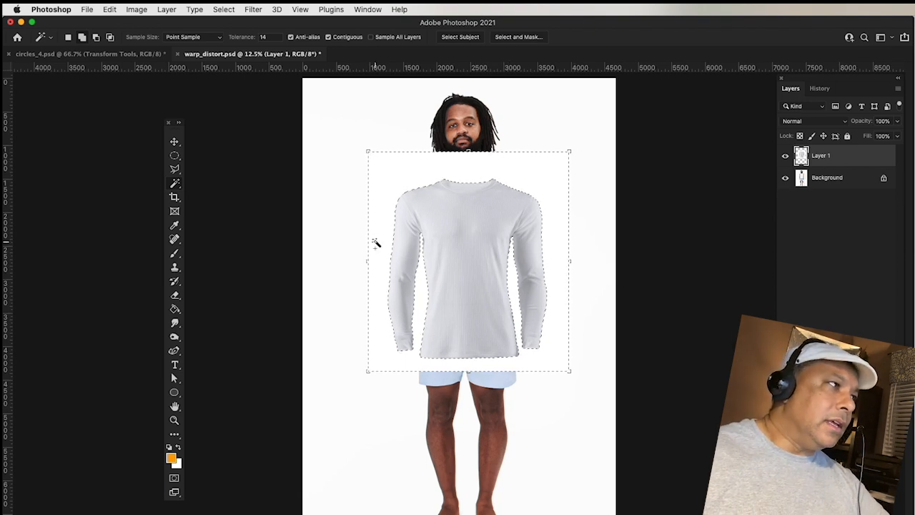
{"action": "key", "text": "Delete"}
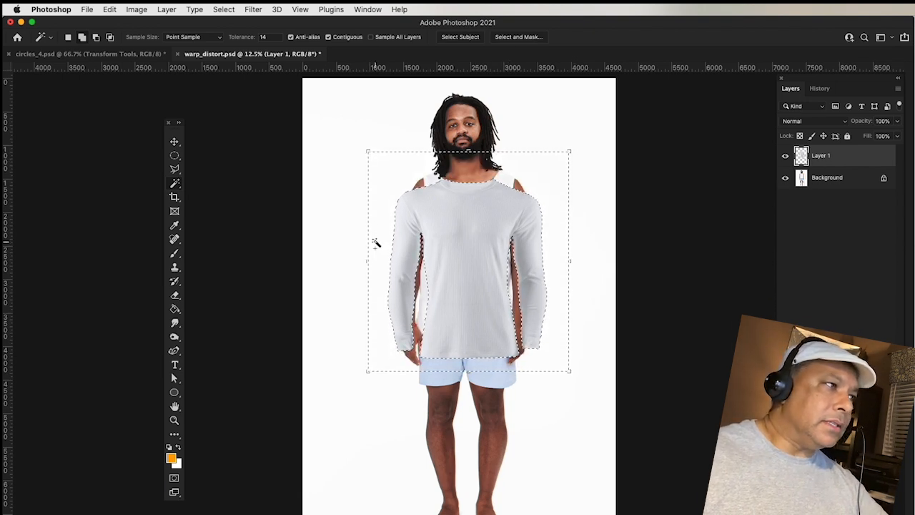
{"action": "left_click", "coordinate": [174, 155]}
{"action": "left_click", "coordinate": [356, 192]}
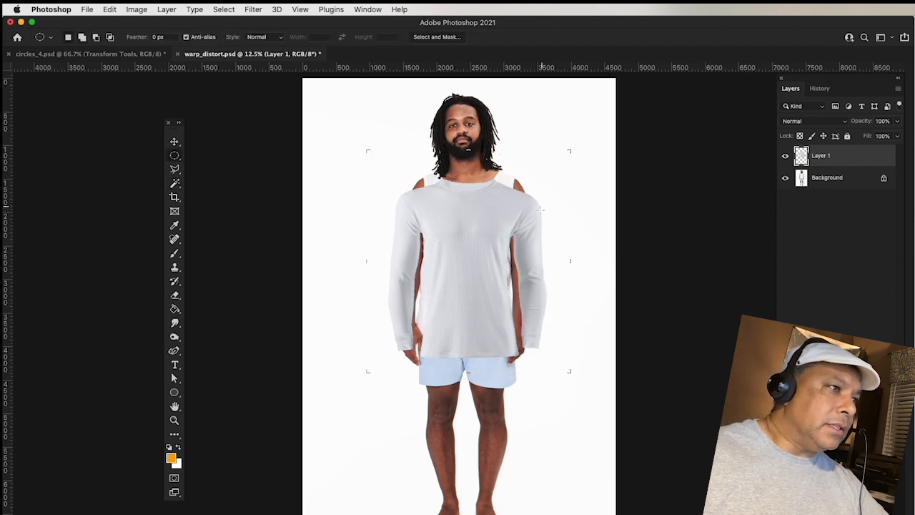
- Nudge the shirt up to the man's neckline and reduce Layer 1's opacity to 76%
{"action": "left_click_drag", "start_coordinate": [564, 145], "coordinate": [585, 398]}
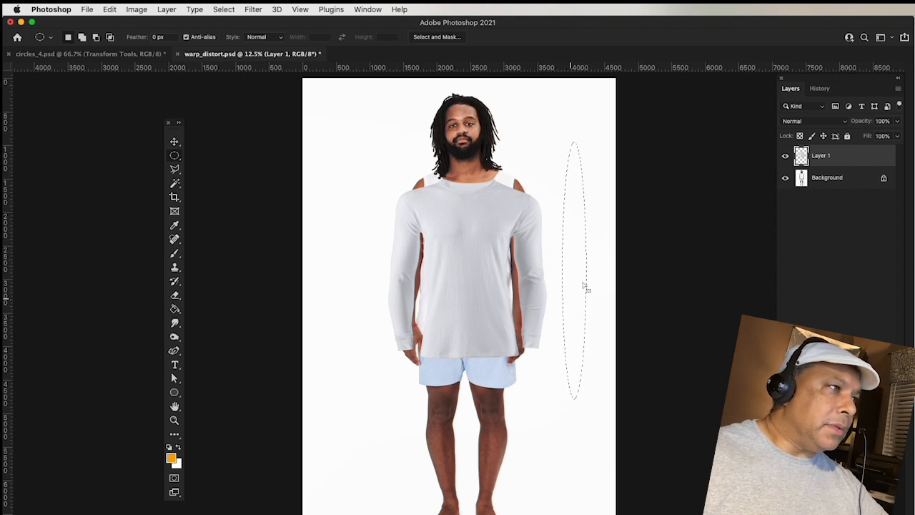
{"action": "left_click", "coordinate": [175, 142]}
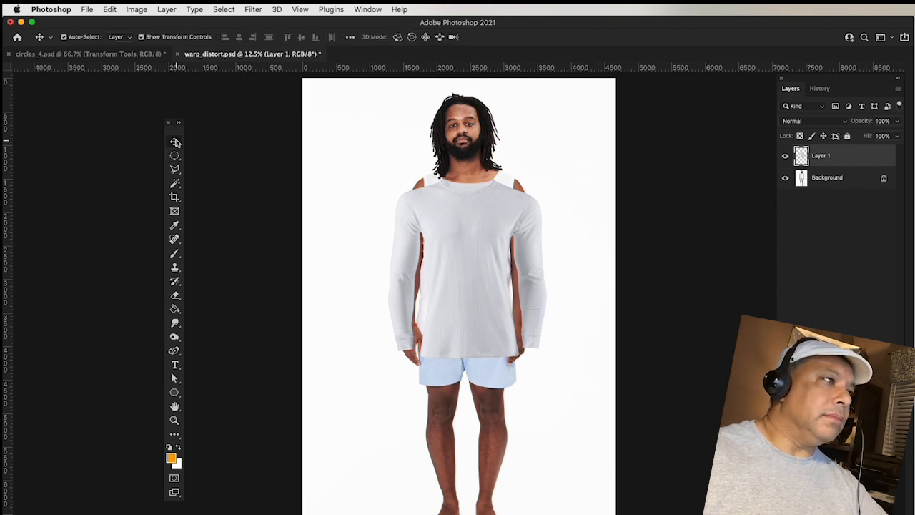
{"action": "left_click_drag", "start_coordinate": [474, 234], "coordinate": [472, 225]}
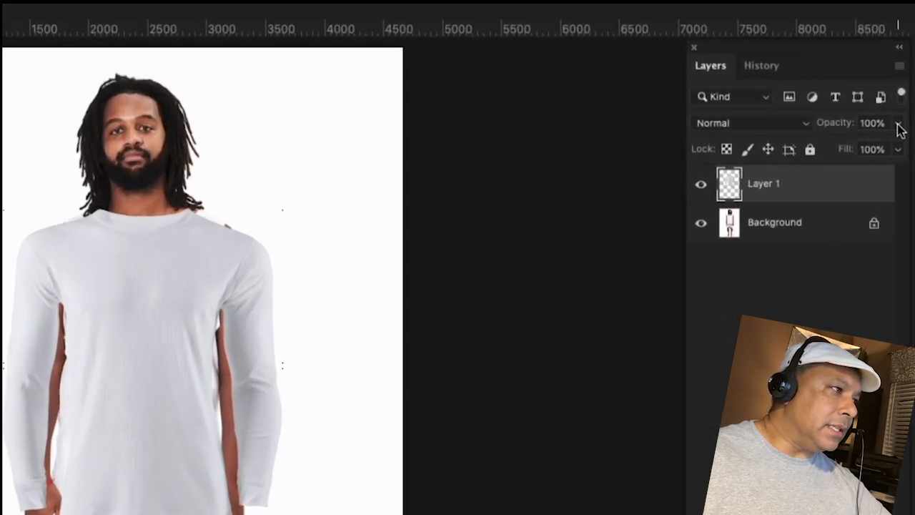
{"action": "left_click", "coordinate": [896, 121]}
{"action": "left_click_drag", "start_coordinate": [897, 135], "coordinate": [879, 148]}
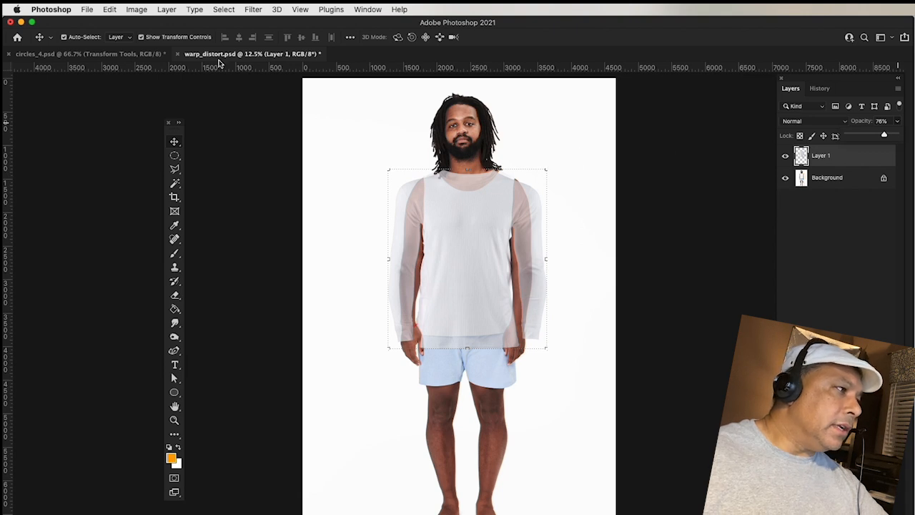
- Warp the shirt, pulling both upper corners inward so its shoulders follow the man's shoulders
{"action": "left_click", "coordinate": [110, 10]}
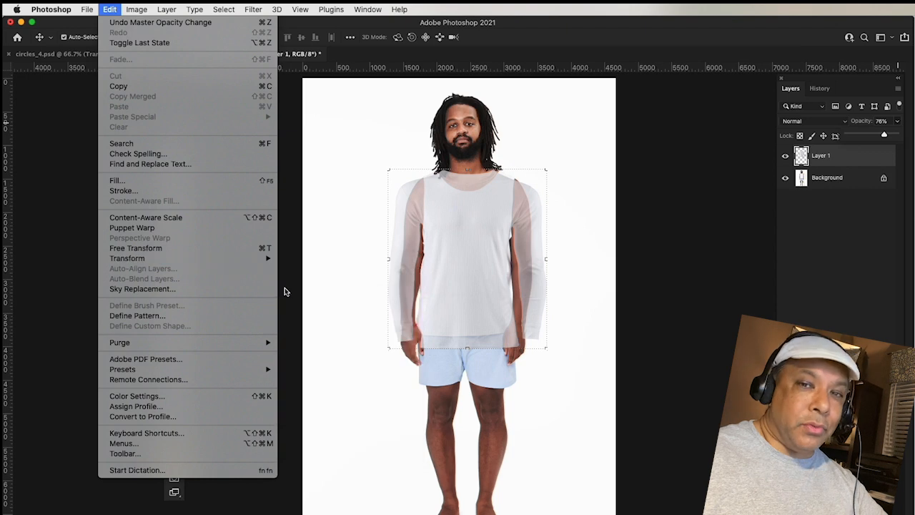
{"action": "mouse_move", "coordinate": [268, 258]}
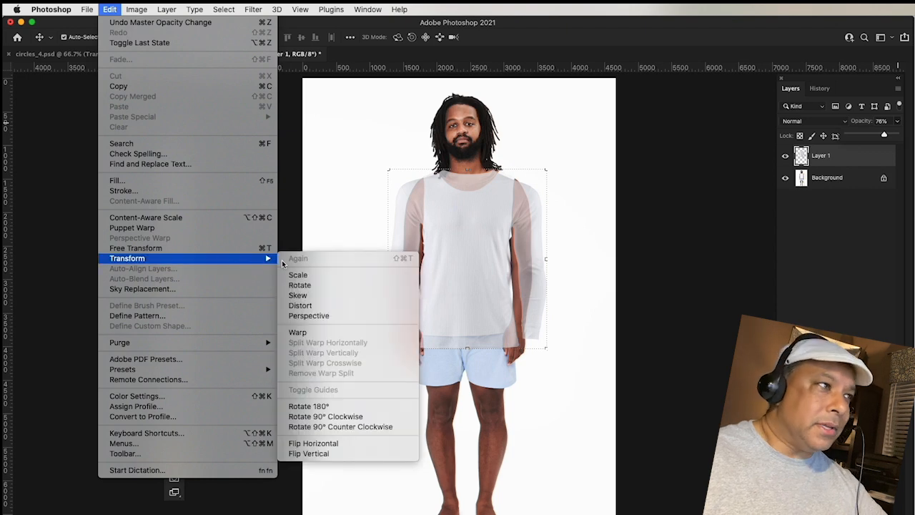
{"action": "left_click", "coordinate": [299, 333]}
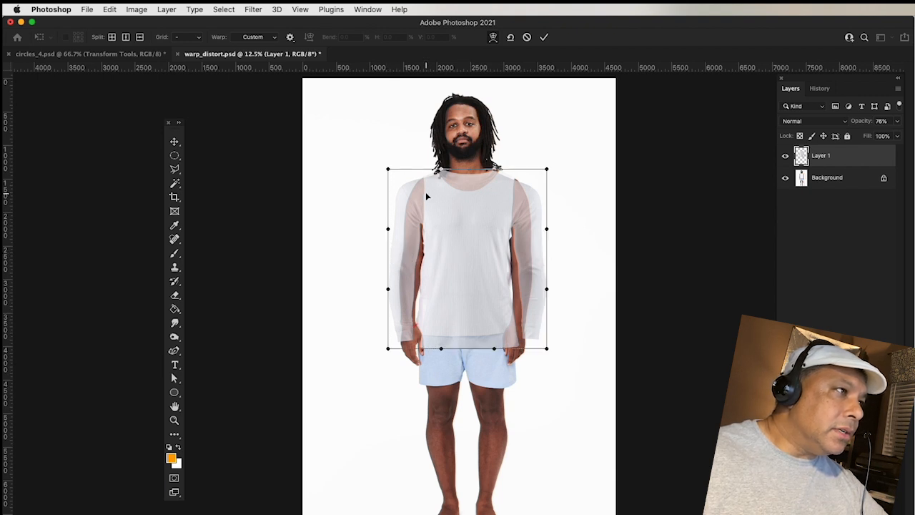
{"action": "left_click_drag", "start_coordinate": [388, 170], "coordinate": [443, 178]}
{"action": "left_click_drag", "start_coordinate": [501, 173], "coordinate": [523, 159]}
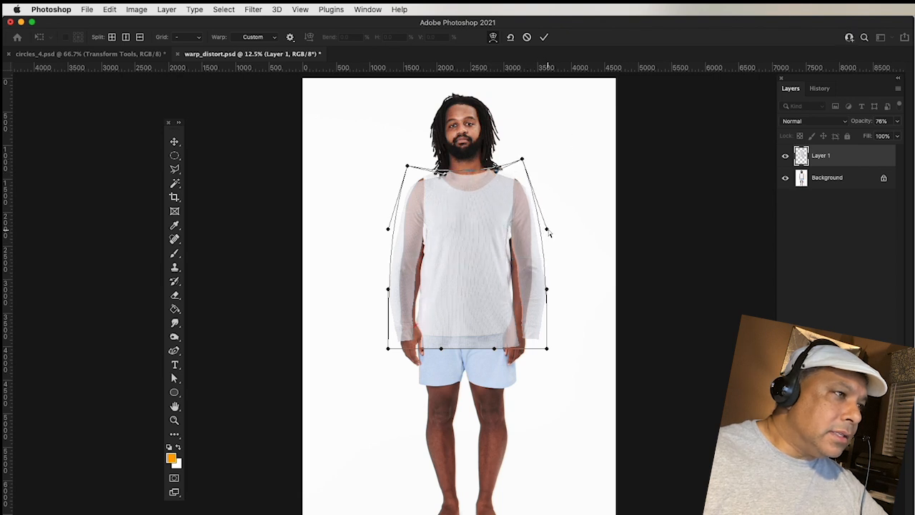
- Warp the shirt's sides and lower corners inward so the sleeves follow the man's arms and the hem rises to his shorts' waistband
{"action": "left_click_drag", "start_coordinate": [543, 226], "coordinate": [537, 230]}
{"action": "left_click_drag", "start_coordinate": [548, 348], "coordinate": [525, 348]}
{"action": "left_click_drag", "start_coordinate": [547, 290], "coordinate": [551, 285]}
{"action": "left_click_drag", "start_coordinate": [517, 348], "coordinate": [442, 337]}
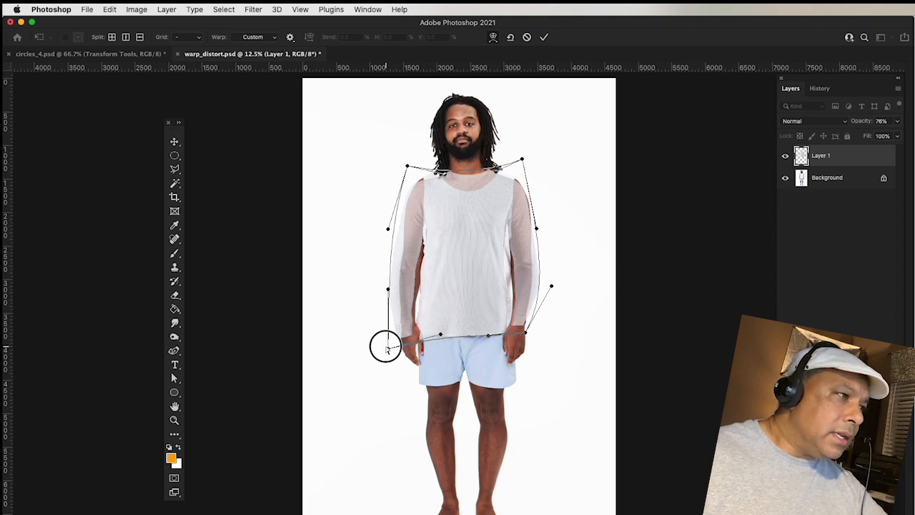
{"action": "mouse_move", "coordinate": [387, 347]}
{"action": "left_mouse_down"}
{"action": "mouse_move", "coordinate": [390, 327]}
{"action": "mouse_move", "coordinate": [393, 335]}
{"action": "left_mouse_up"}
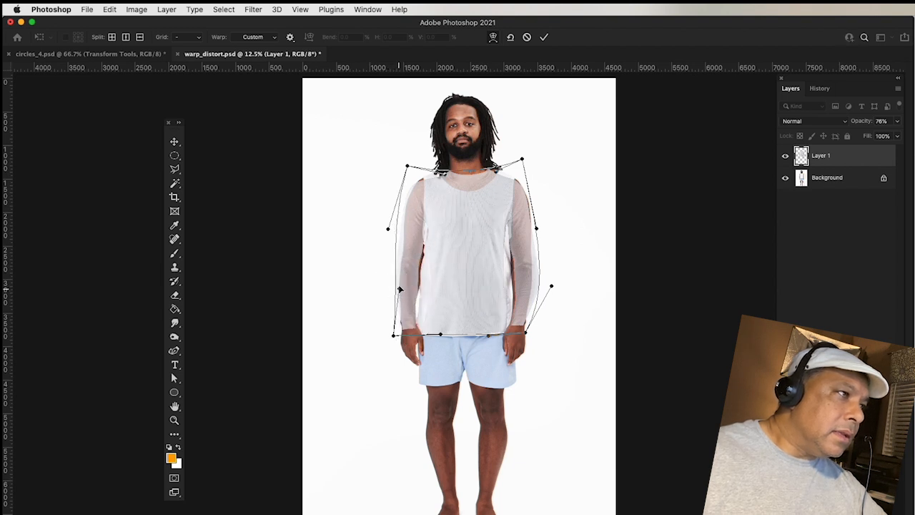
{"action": "left_click_drag", "start_coordinate": [388, 229], "coordinate": [397, 230]}
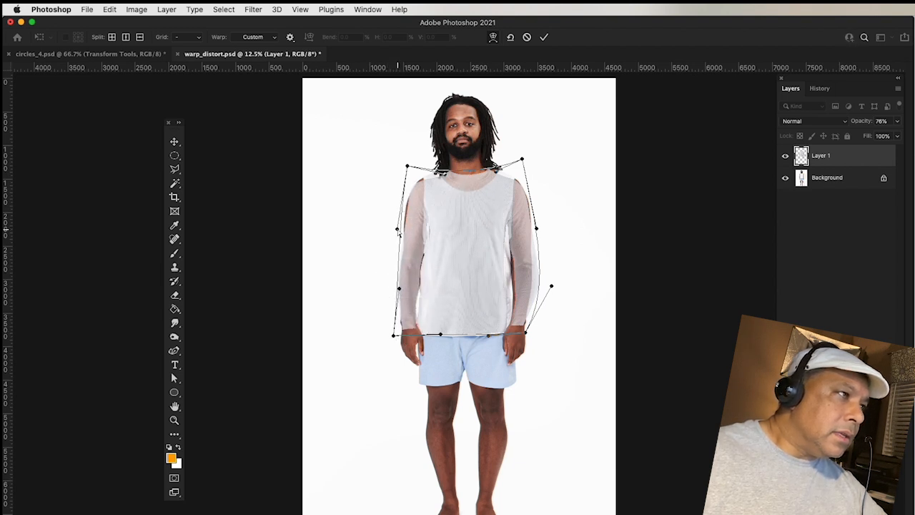
- Fine-tune the warp at both shoulders, the sleeve edges and the lower right corner to cover the man's arms, and apply it
{"action": "left_click_drag", "start_coordinate": [408, 162], "coordinate": [405, 159]}
{"action": "left_click_drag", "start_coordinate": [523, 155], "coordinate": [525, 155]}
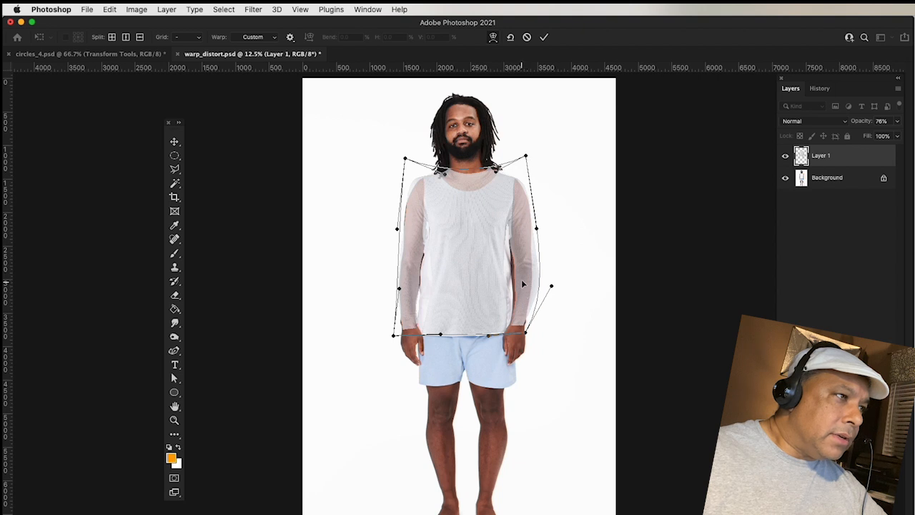
{"action": "left_click_drag", "start_coordinate": [551, 287], "coordinate": [539, 285]}
{"action": "left_click_drag", "start_coordinate": [527, 336], "coordinate": [532, 333]}
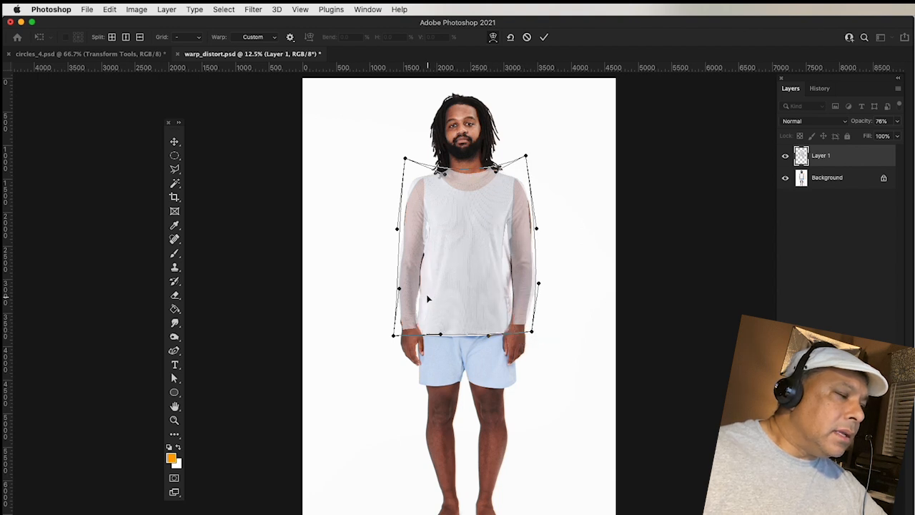
{"action": "left_click_drag", "start_coordinate": [396, 230], "coordinate": [393, 226]}
{"action": "left_click_drag", "start_coordinate": [536, 228], "coordinate": [537, 231]}
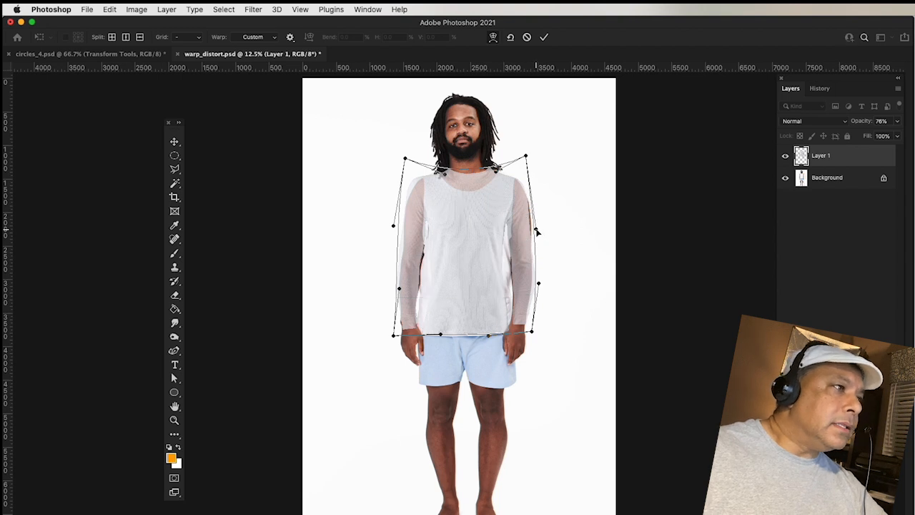
{"action": "left_click", "coordinate": [545, 36]}
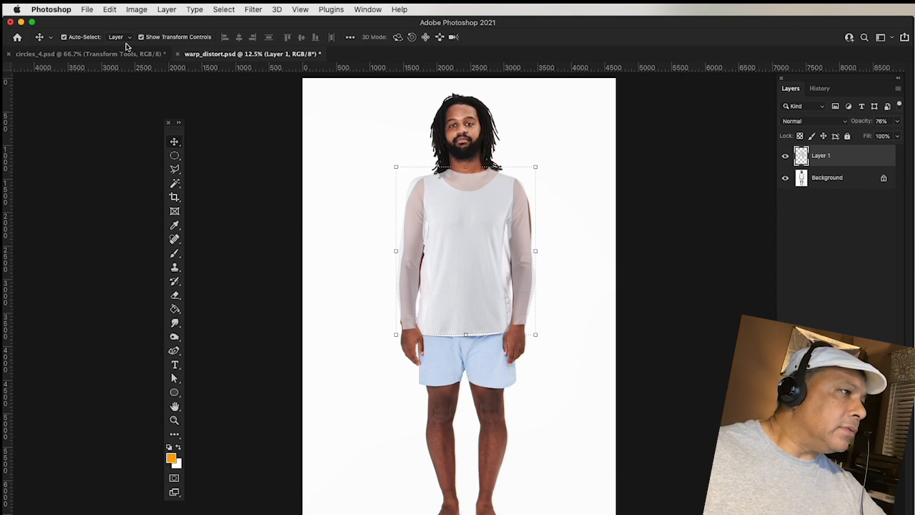
- Scale the shirt to about 96.6% width and 100.1% height to fit the man's torso, and apply the transform
{"action": "left_click", "coordinate": [110, 10]}
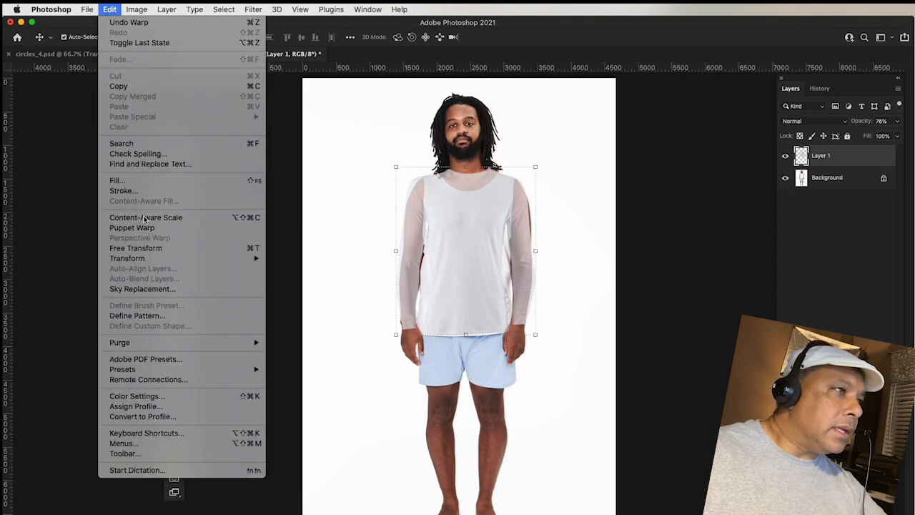
{"action": "mouse_move", "coordinate": [145, 263]}
{"action": "left_click", "coordinate": [287, 276]}
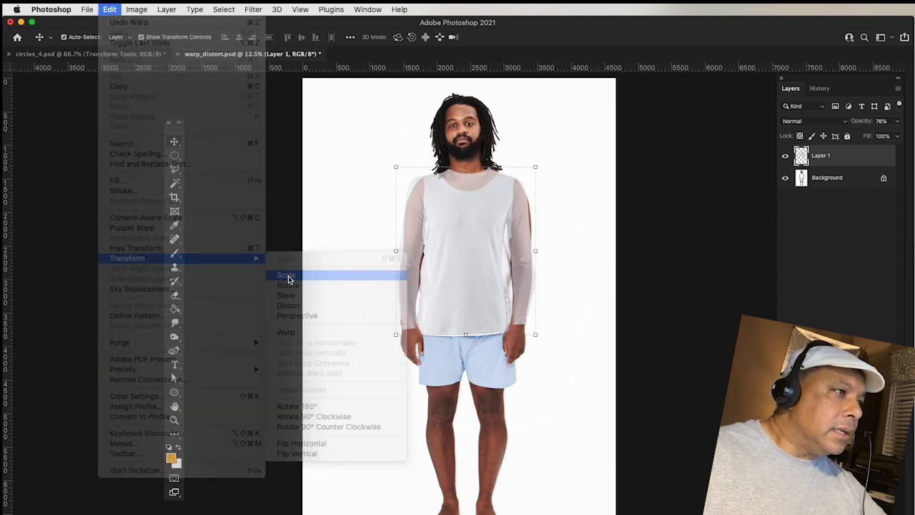
{"action": "left_click_drag", "start_coordinate": [535, 166], "coordinate": [537, 168]}
{"action": "left_click_drag", "start_coordinate": [396, 250], "coordinate": [396, 256]}
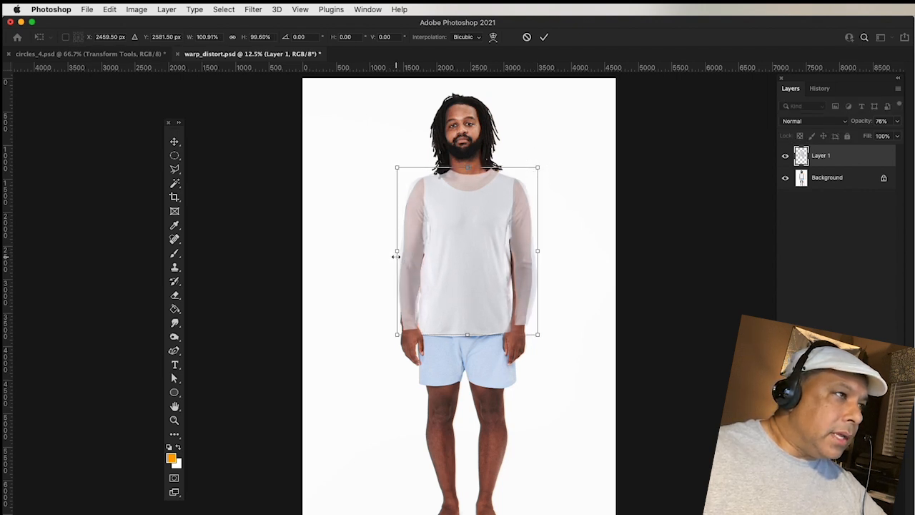
{"action": "left_click_drag", "start_coordinate": [537, 335], "coordinate": [533, 335]}
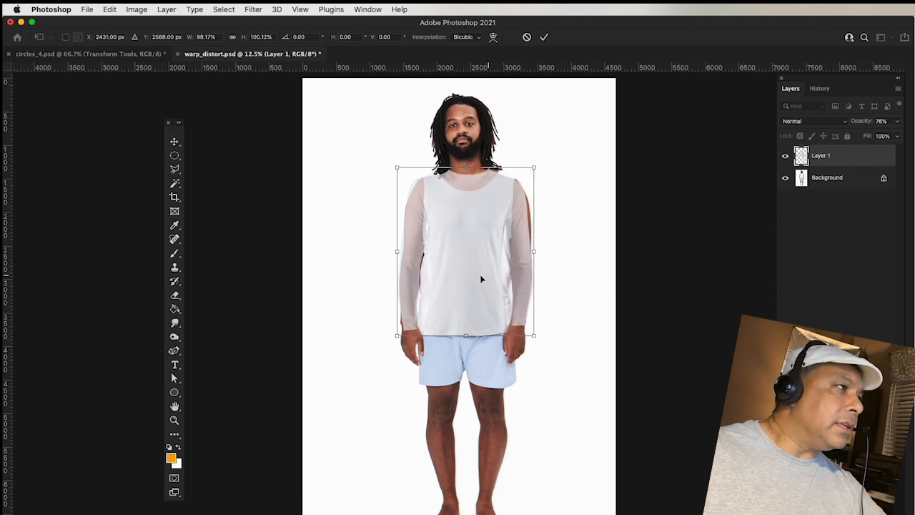
{"action": "left_click_drag", "start_coordinate": [398, 250], "coordinate": [398, 251]}
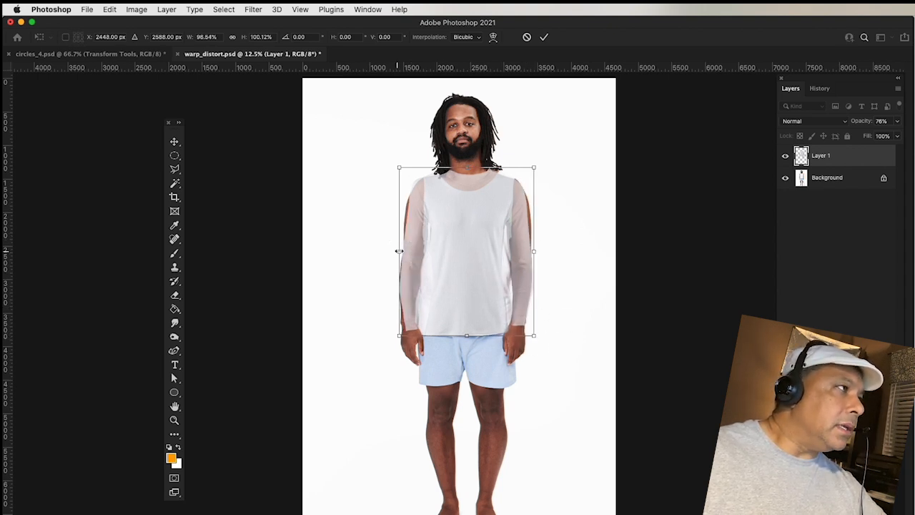
{"action": "left_click", "coordinate": [544, 39]}
- Warp the shirt again, pulling all four corners slightly outward so the sleeves cover the man's arms, and apply the warp
{"action": "left_click", "coordinate": [110, 9]}
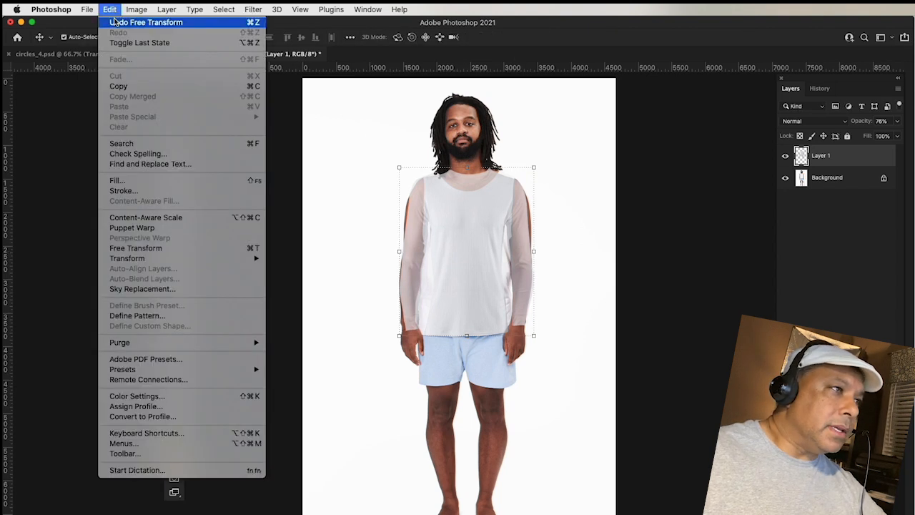
{"action": "mouse_move", "coordinate": [151, 258]}
{"action": "left_click", "coordinate": [285, 333]}
{"action": "left_click_drag", "start_coordinate": [533, 168], "coordinate": [541, 168]}
{"action": "left_click_drag", "start_coordinate": [398, 167], "coordinate": [392, 169]}
{"action": "left_click_drag", "start_coordinate": [397, 334], "coordinate": [392, 335]}
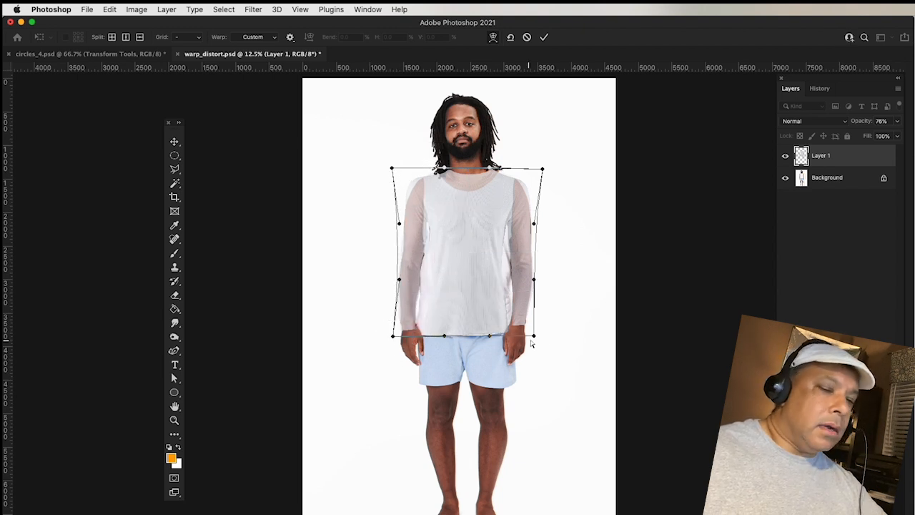
{"action": "left_click_drag", "start_coordinate": [534, 337], "coordinate": [539, 336]}
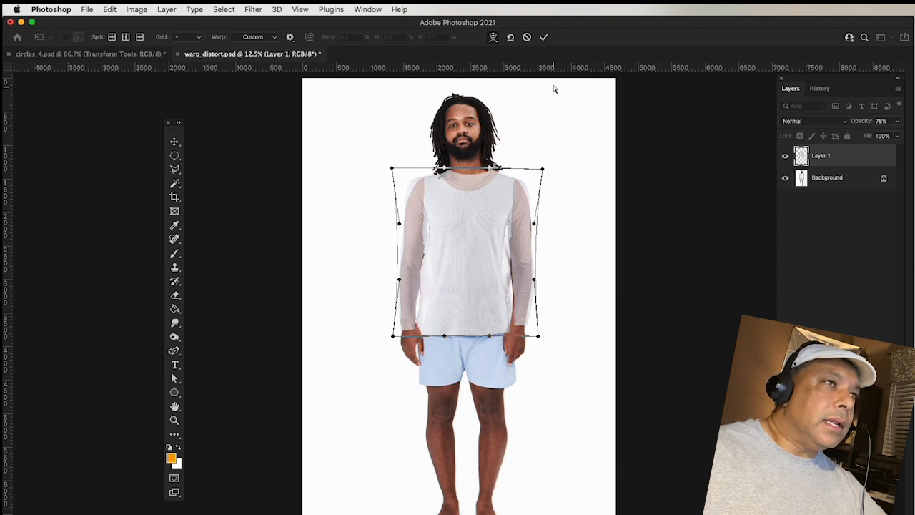
{"action": "left_click", "coordinate": [544, 36]}
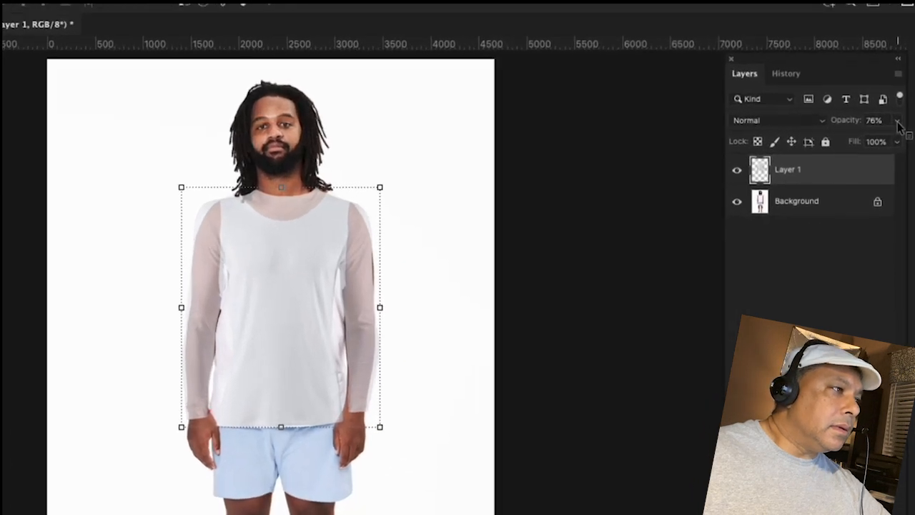
- Raise Layer 1's opacity to 100% and toggle its visibility to compare the man with and without the shirt
{"action": "left_click", "coordinate": [899, 122]}
{"action": "left_click_drag", "start_coordinate": [888, 134], "coordinate": [900, 138]}
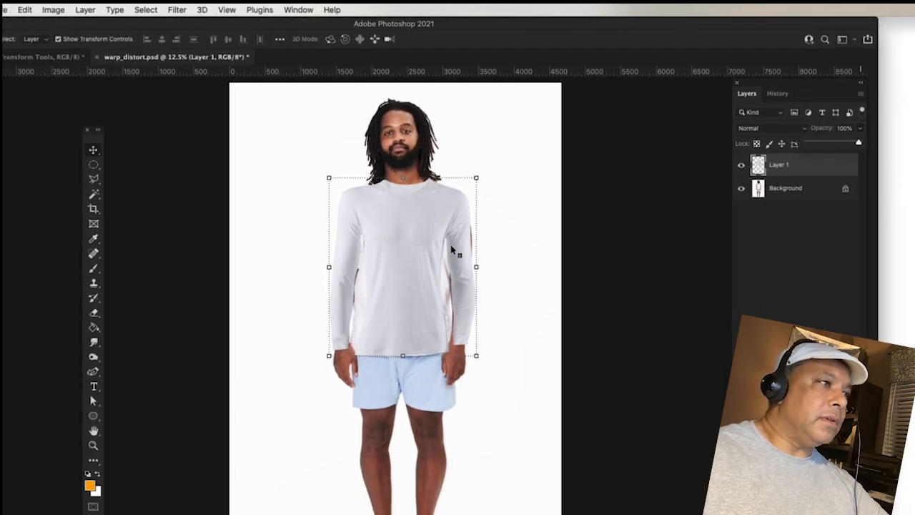
{"action": "left_click", "coordinate": [786, 157]}
{"action": "left_click", "coordinate": [786, 156]}
{"action": "left_click", "coordinate": [786, 157]}
{"action": "left_click", "coordinate": [786, 157]}
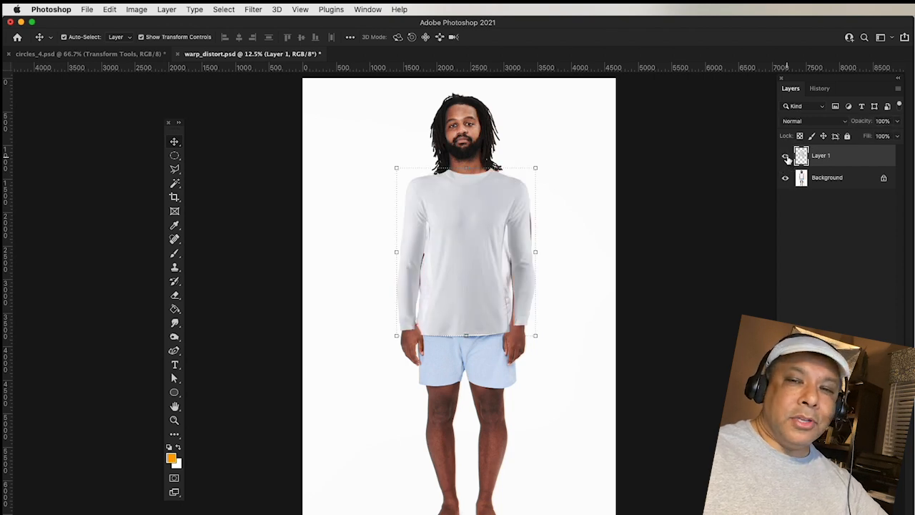